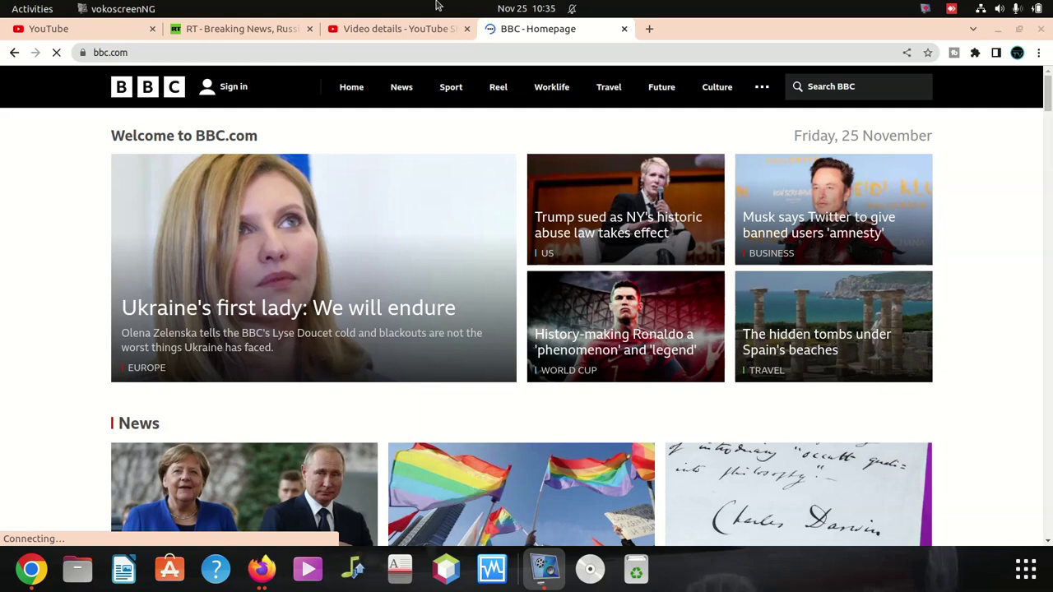
# Step: Switch to the RT tab and start entering the router address 192.168.3.1
pyautogui.click(390, 29)
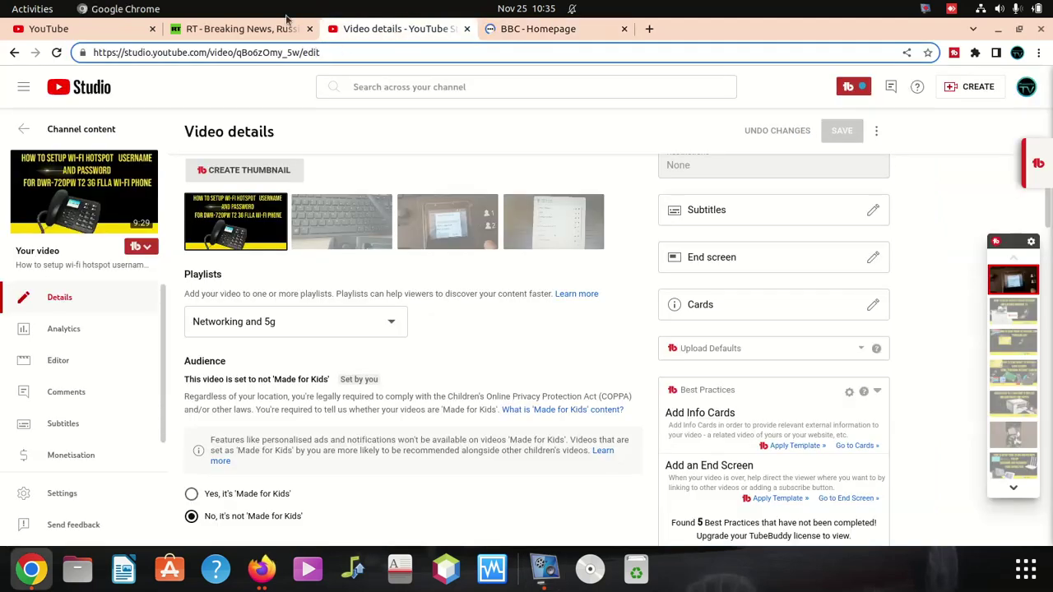
pyautogui.click(251, 29)
pyautogui.click(284, 52)
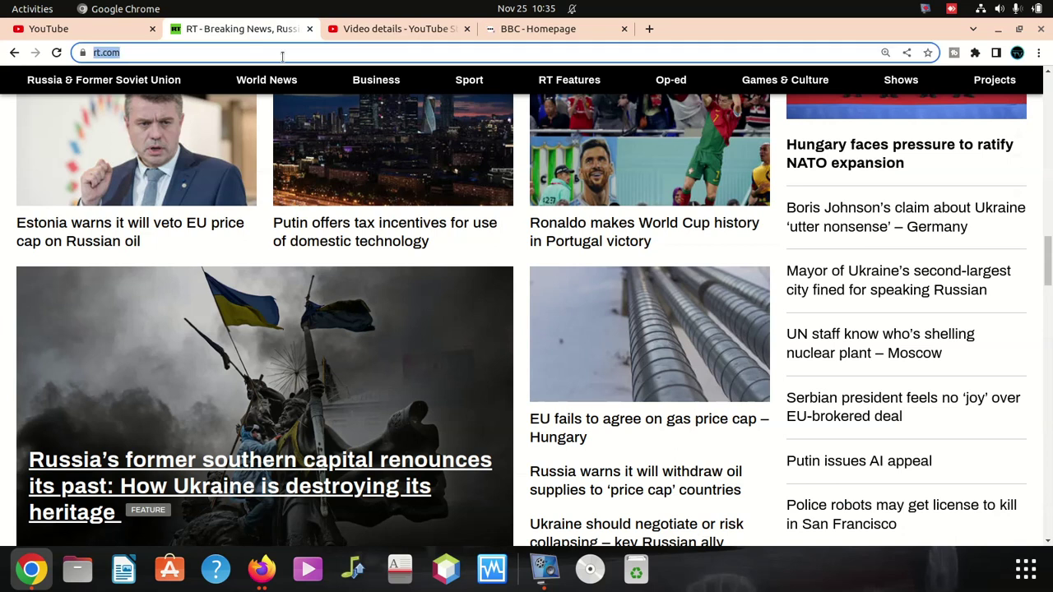
pyautogui.write('19')
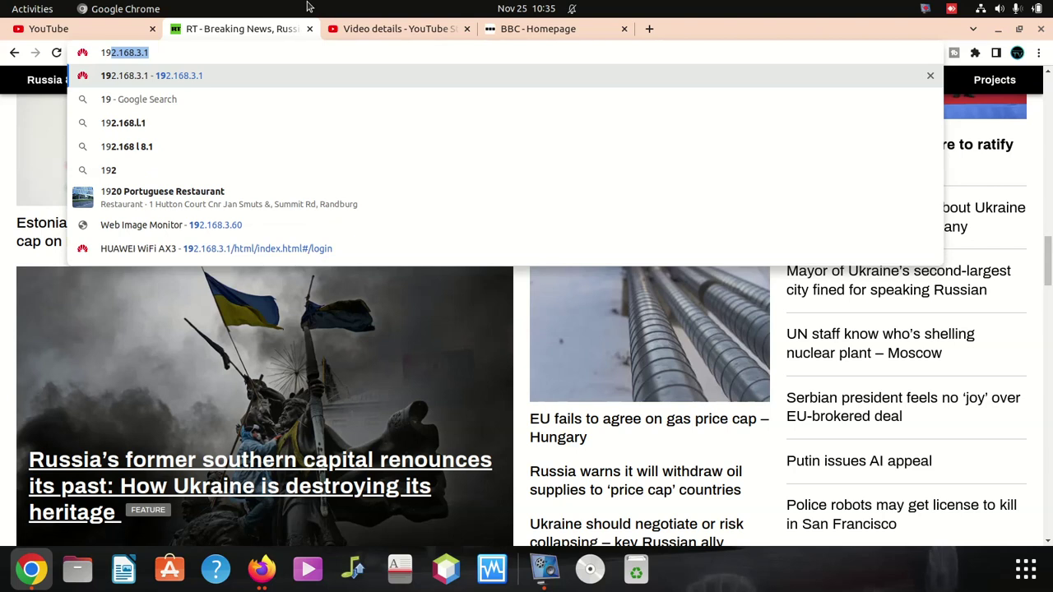
# Step: Load 192.168.3.1 and log in with the router admin password, dismissing Chrome's password prompt
pyautogui.press('Return')
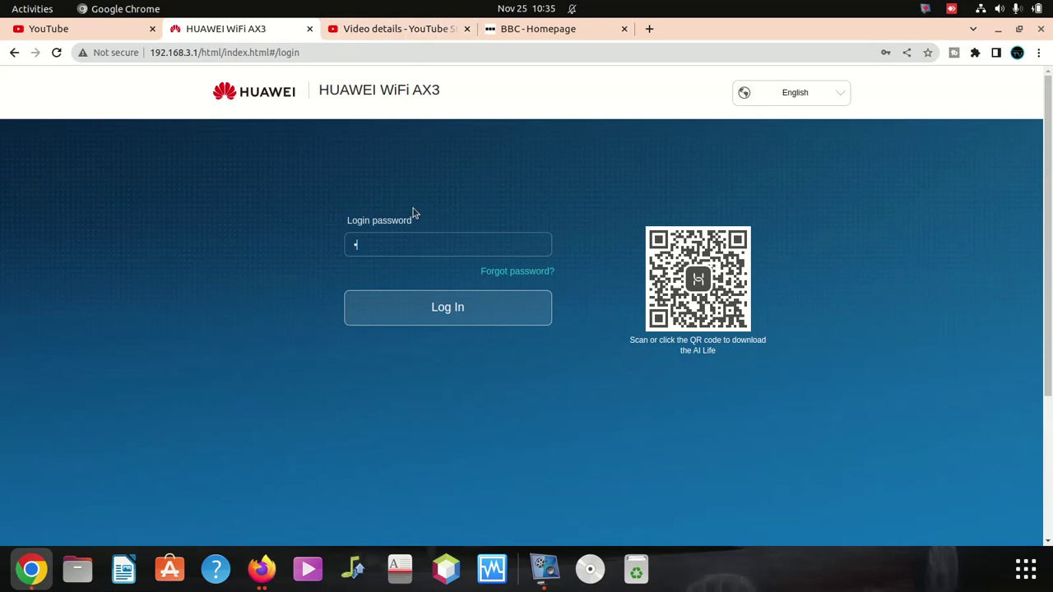
pyautogui.write('*********')
pyautogui.press('Return')
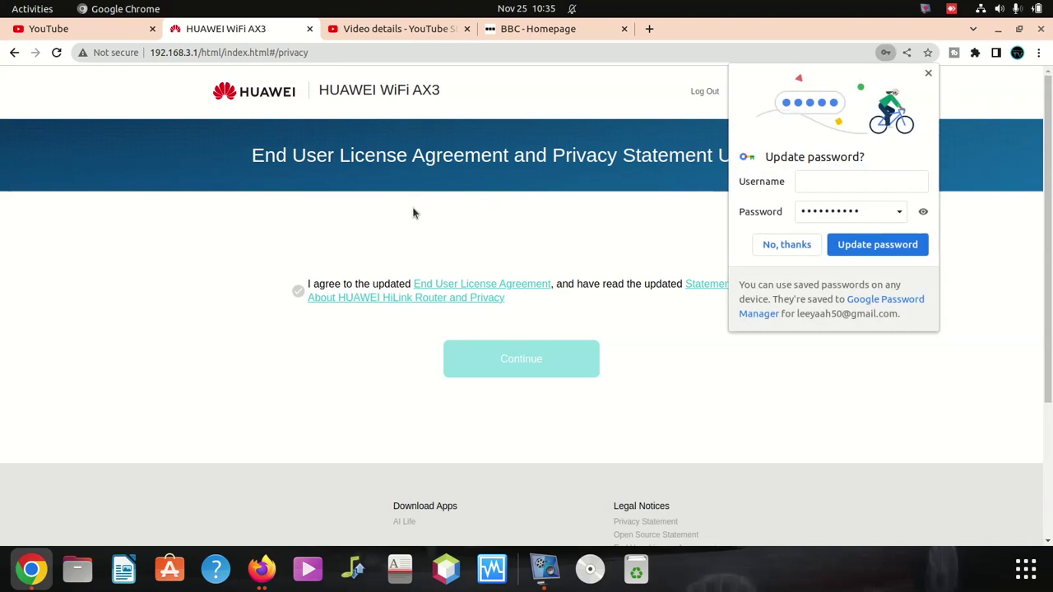
pyautogui.click(928, 72)
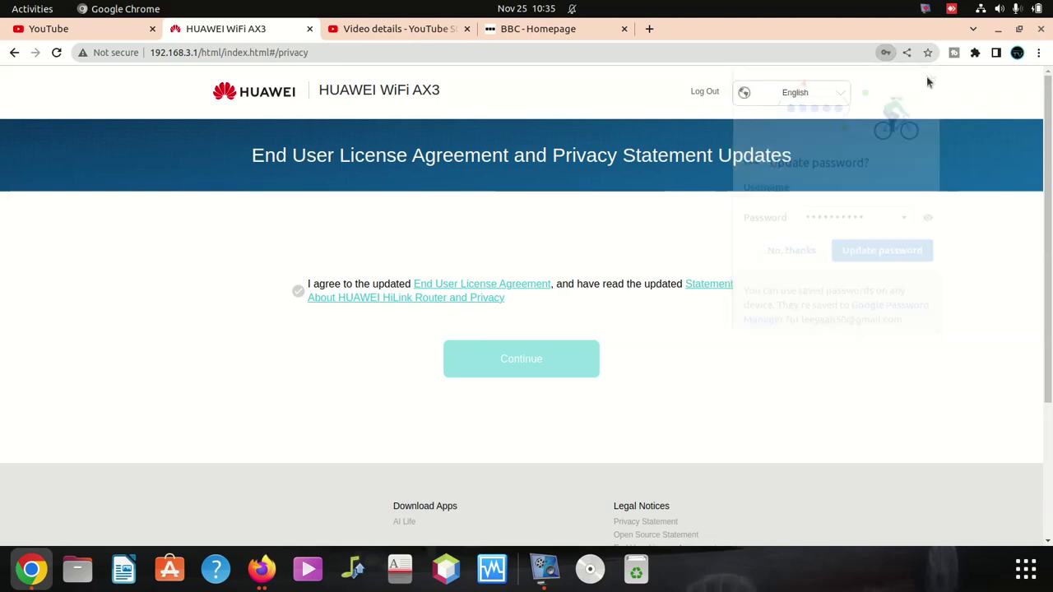
# Step: Accept the updated license agreement and privacy statement and continue to the Home page
pyautogui.scroll(-3, 448, 329)
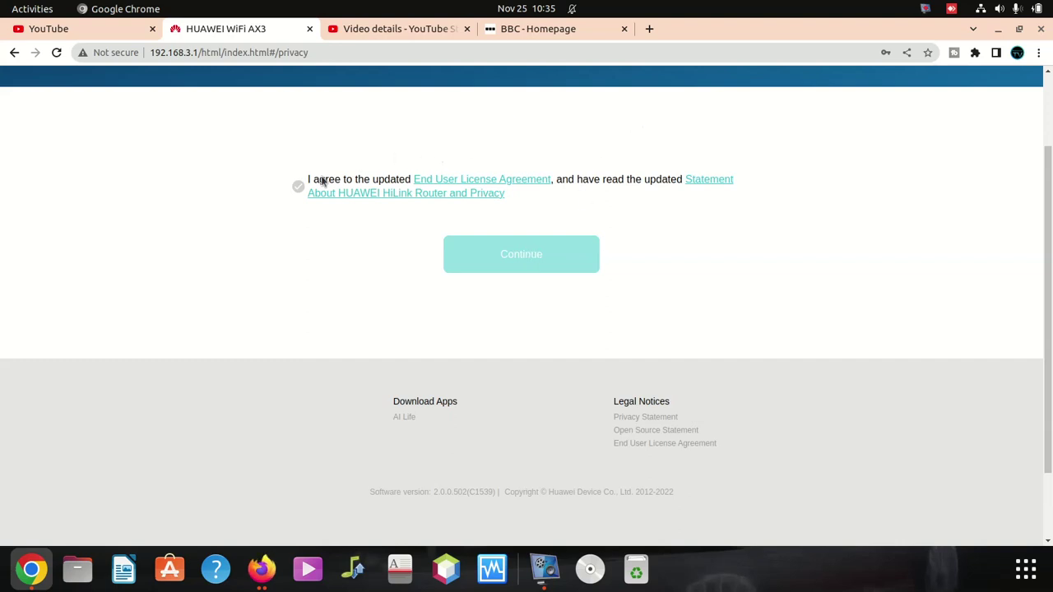
pyautogui.click(299, 187)
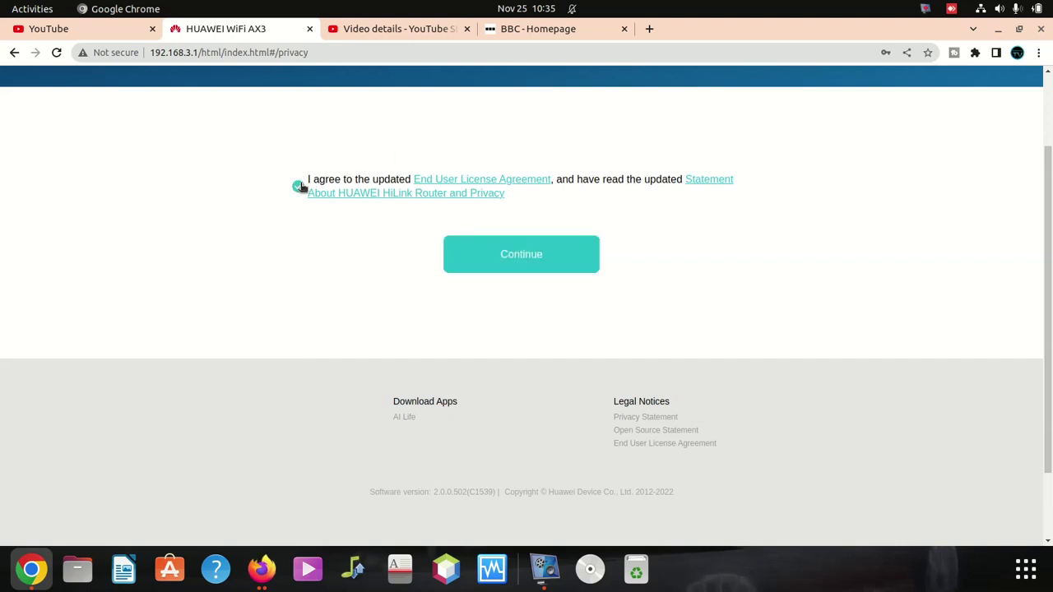
pyautogui.click(513, 255)
# Step: In My Wi-Fi, rename the network from Afrihost Fibre MK to Braamfontein
pyautogui.scroll(-2, 515, 299)
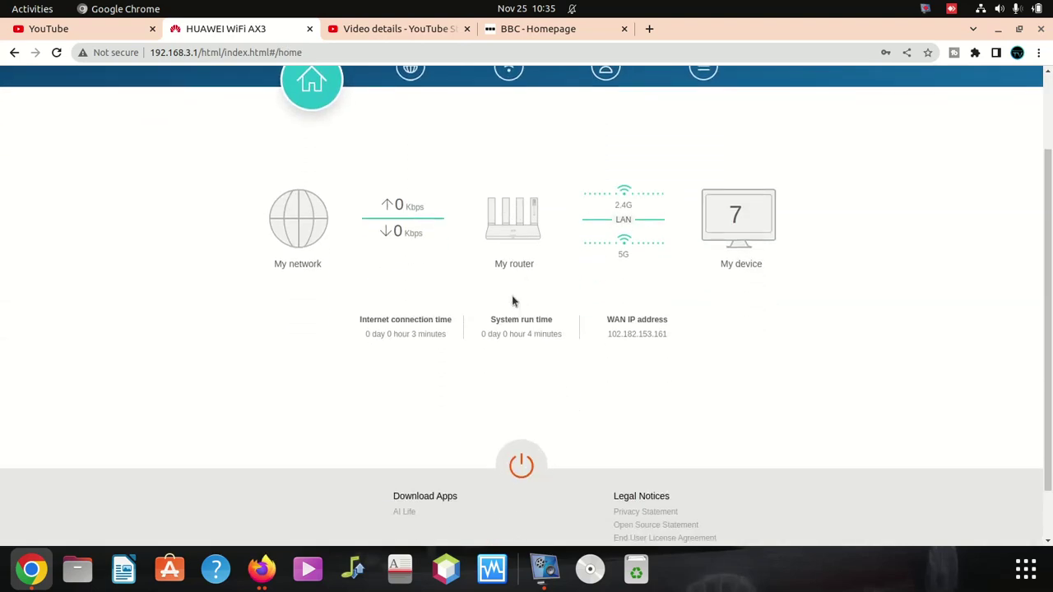
pyautogui.scroll(2, 512, 302)
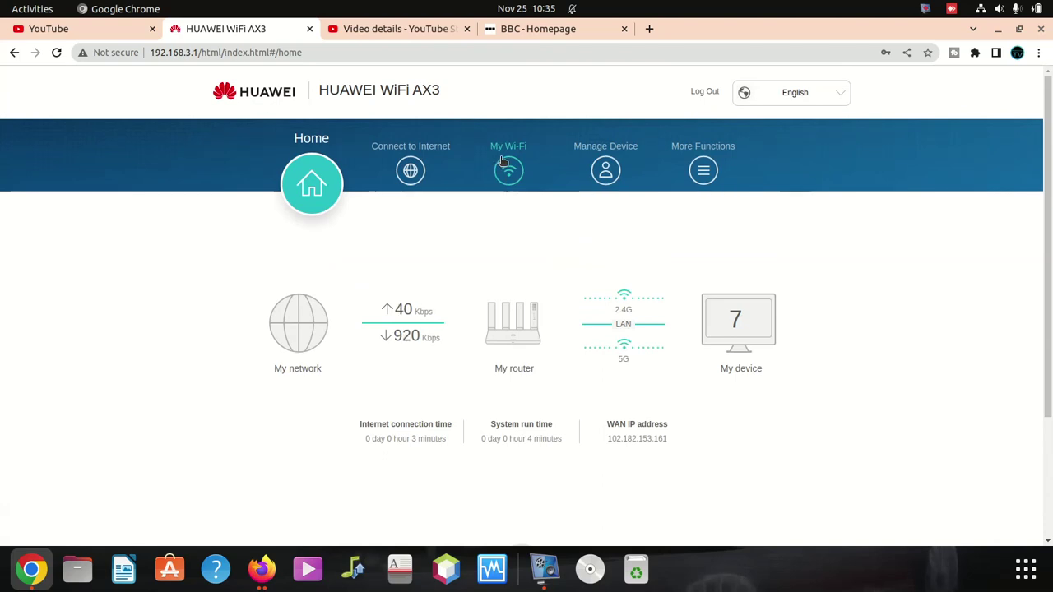
pyautogui.click(504, 161)
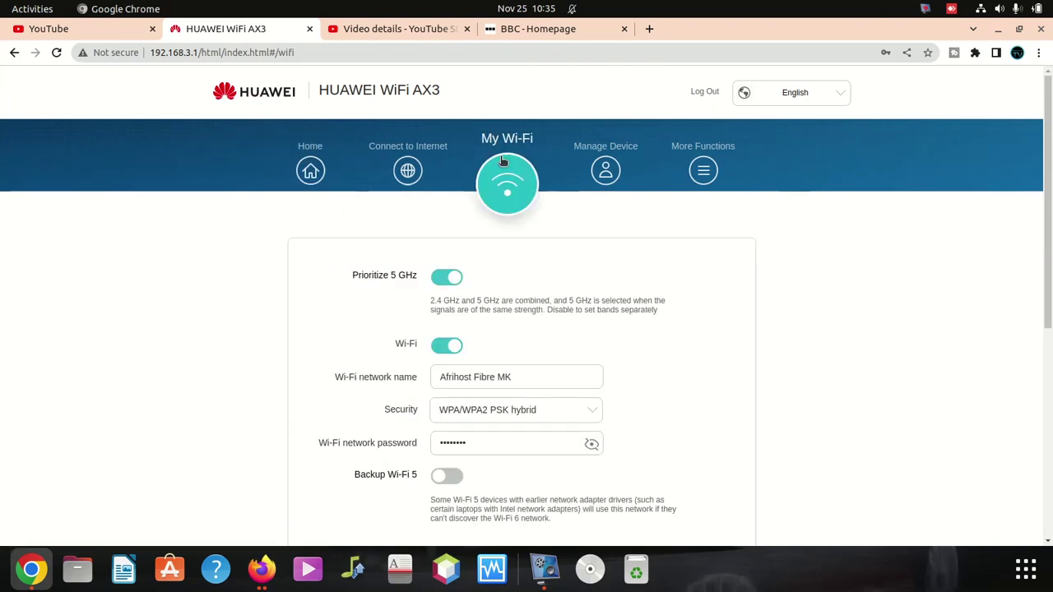
pyautogui.scroll(-4, 496, 412)
pyautogui.scroll(1, 512, 245)
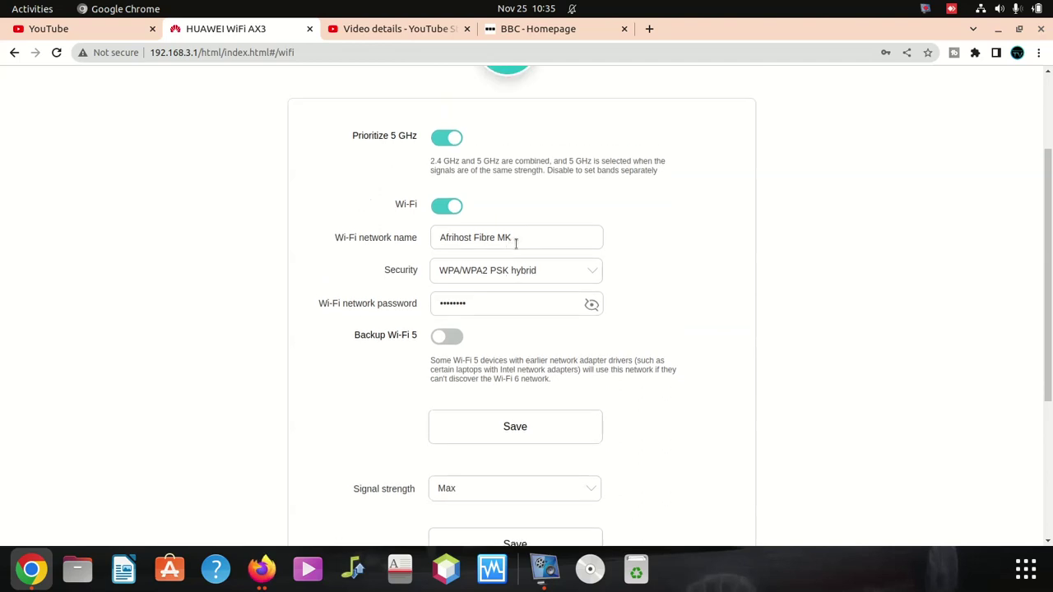
pyautogui.moveTo(515, 239); pyautogui.dragTo(393, 231)
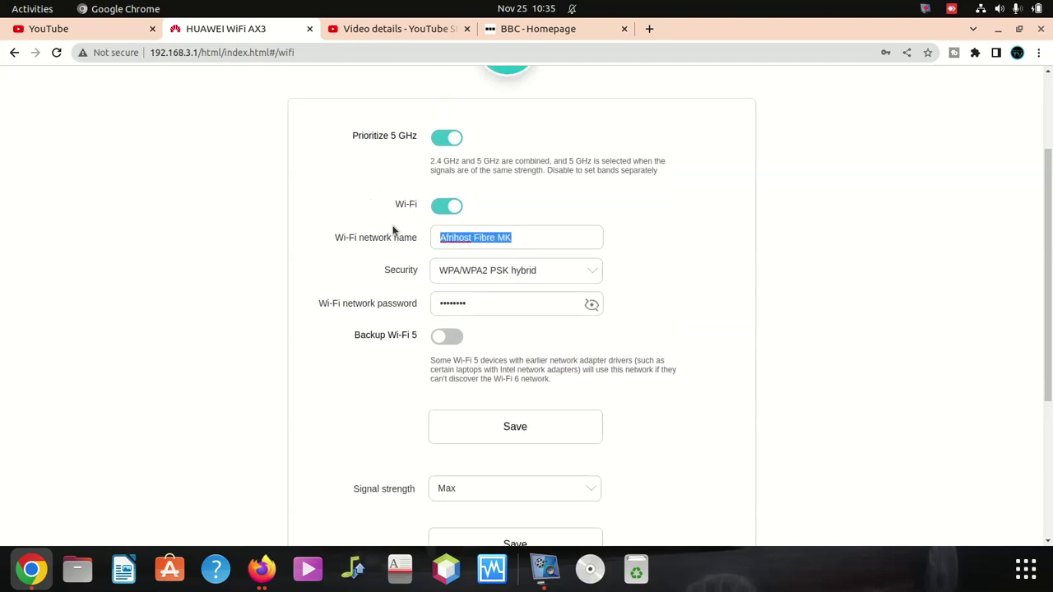
pyautogui.press('BackSpace')
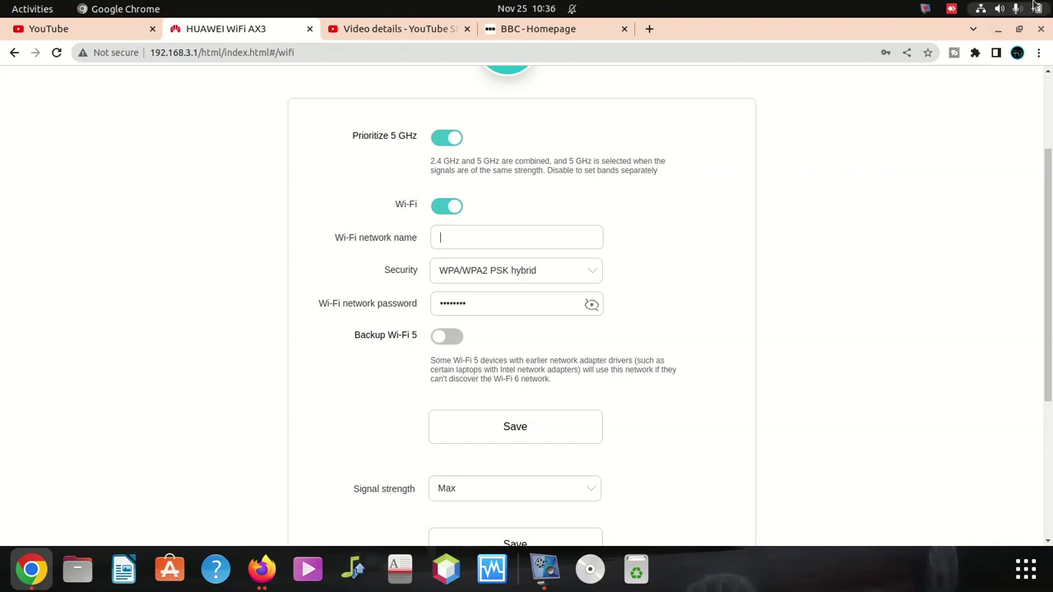
pyautogui.click(471, 233)
pyautogui.write('Braa')
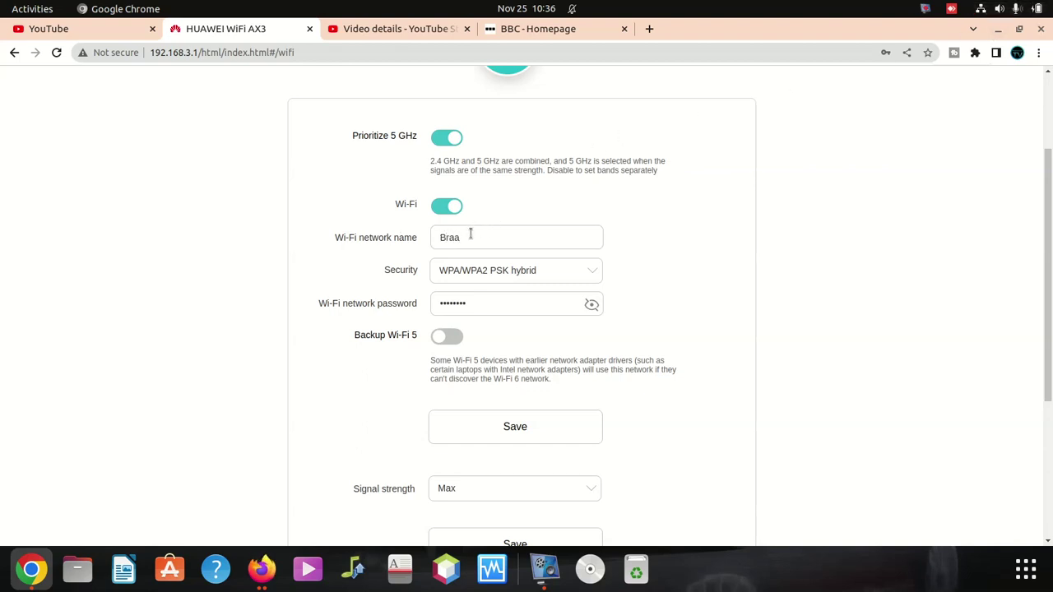
pyautogui.write('mfontein')
pyautogui.doubleClick(468, 235)
# Step: Select the existing contents of the Wi-Fi password field
pyautogui.click(494, 306)
pyautogui.write('12')
pyautogui.moveTo(511, 303); pyautogui.dragTo(388, 306)
# Step: Delete the old Wi-Fi password and type a new one for Braamfontein
pyautogui.press('BackSpace')
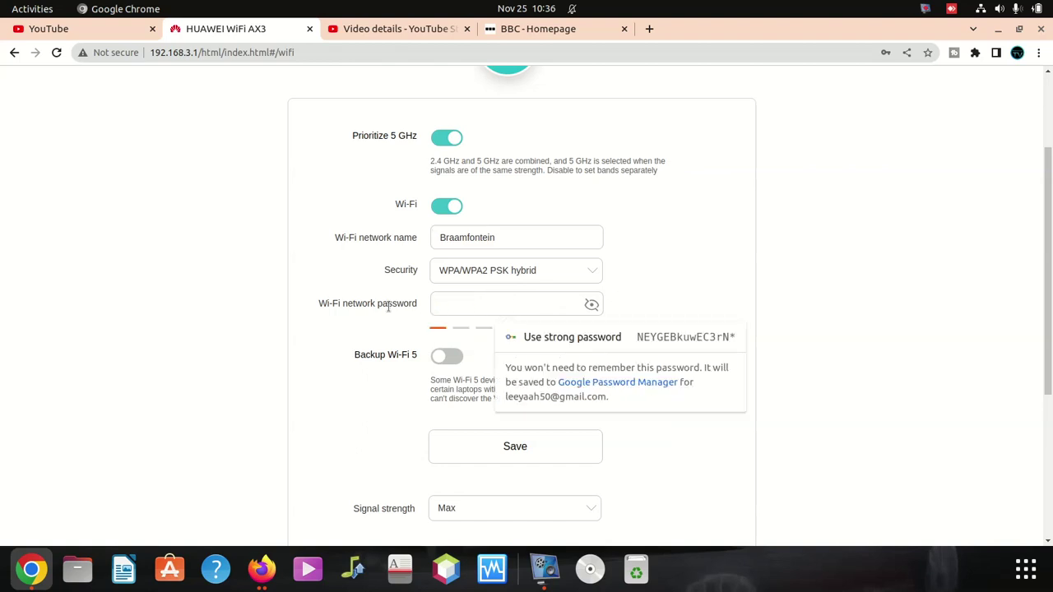
pyautogui.write('•')
pyautogui.press('BackSpace')
pyautogui.write('•••••••')
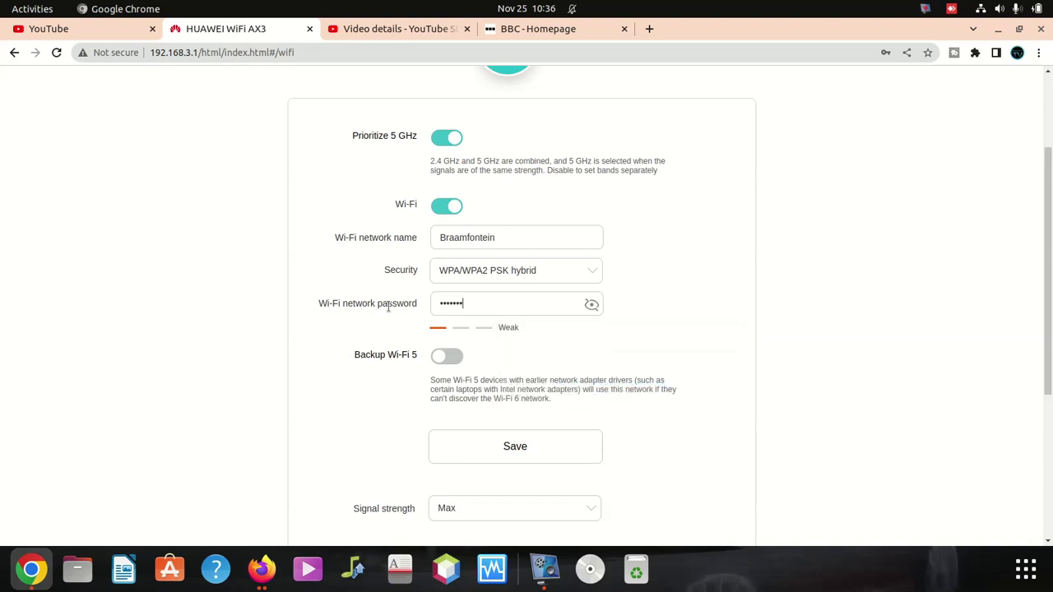
pyautogui.write('••••••••')
pyautogui.press('BackSpace')
pyautogui.press('BackSpace')
pyautogui.press('BackSpace')
pyautogui.press('BackSpace')
pyautogui.press('BackSpace')
pyautogui.press('BackSpace')
pyautogui.press('BackSpace')
pyautogui.press('BackSpace')
pyautogui.press('BackSpace')
pyautogui.press('BackSpace')
pyautogui.press('BackSpace')
pyautogui.press('BackSpace')
pyautogui.press('BackSpace')
pyautogui.press('BackSpace')
pyautogui.press('BackSpace')
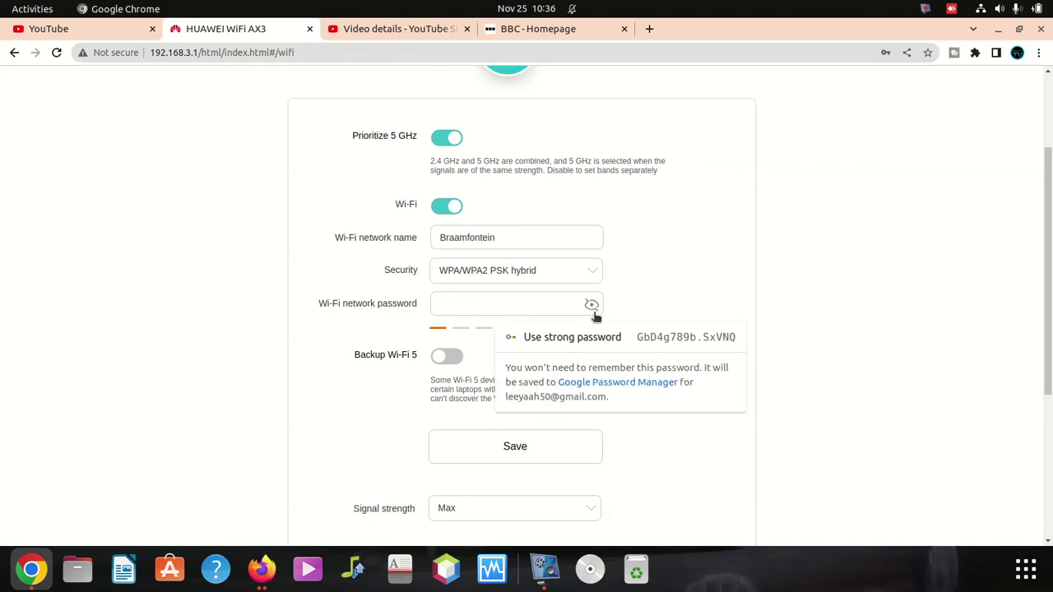
pyautogui.write('aaaaaaaaaaaa')
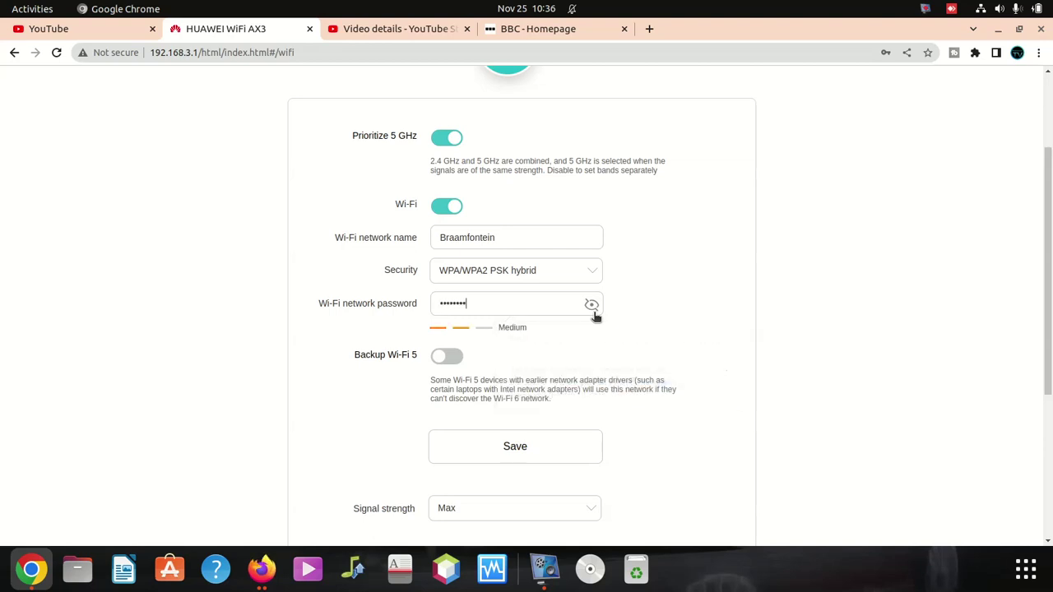
pyautogui.write('aaaa')
# Step: Reveal the new password to check it, delete its first character, then mask it again
pyautogui.click(593, 305)
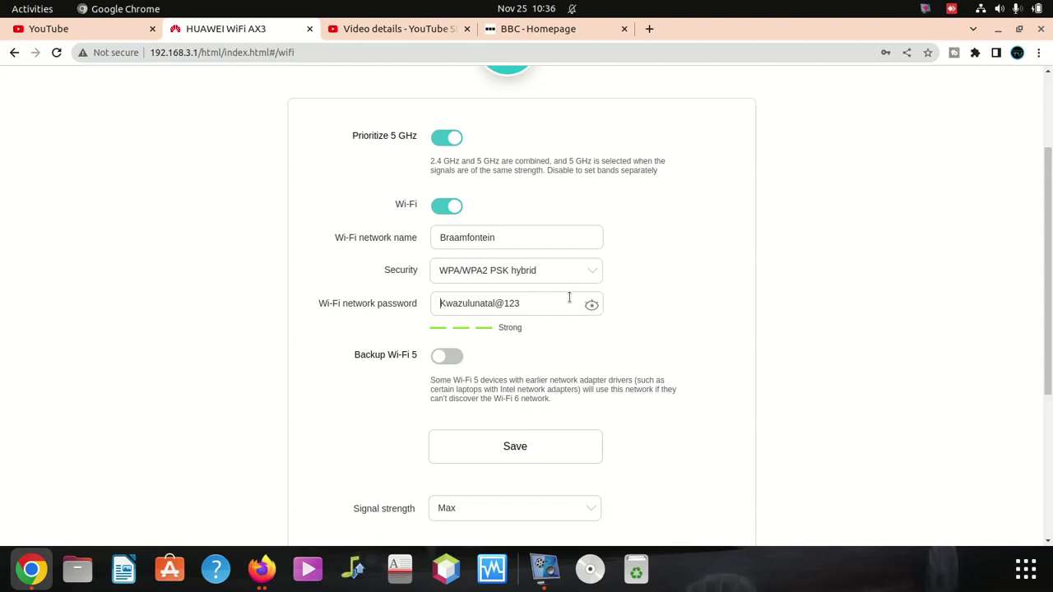
pyautogui.click(592, 304)
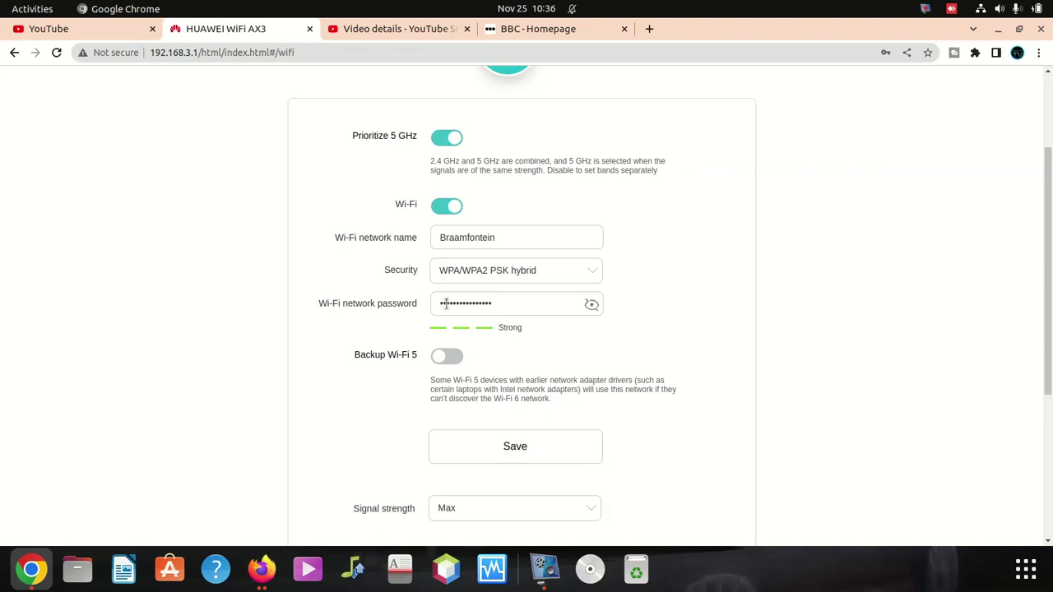
pyautogui.click(444, 303)
pyautogui.press('BackSpace')
pyautogui.click(515, 304)
pyautogui.click(591, 304)
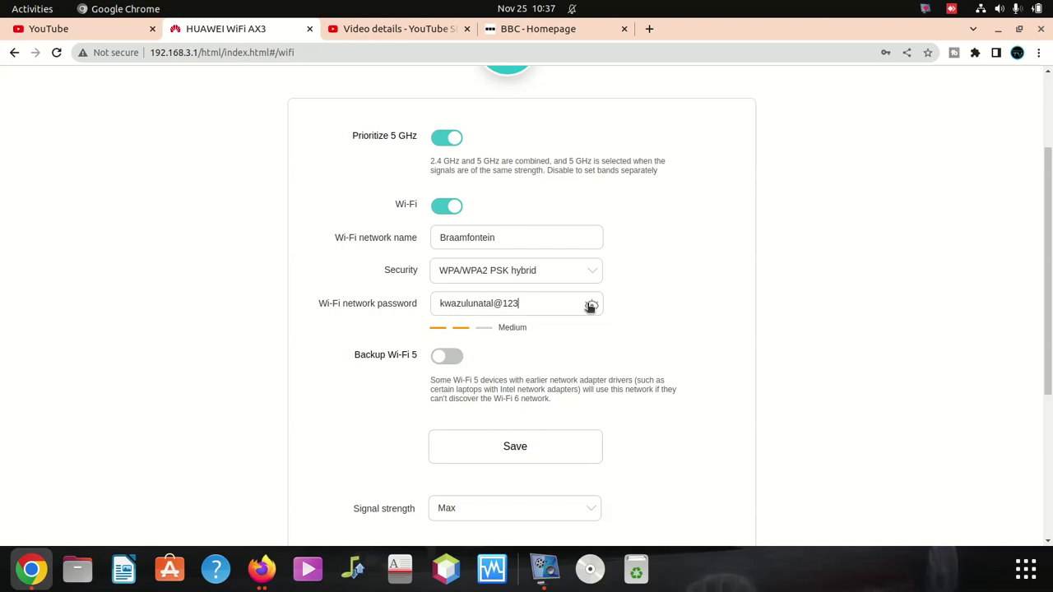
pyautogui.click(591, 306)
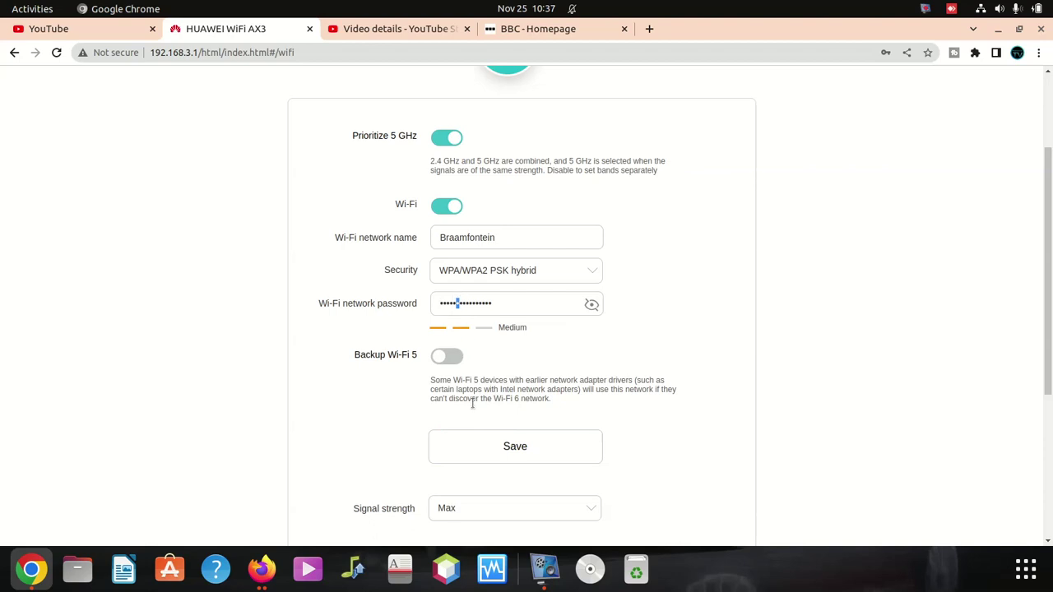
# Step: Save the new name and password, then enable Backup Wi-Fi 5 (Braamfontein_Wi-Fi5) and save
pyautogui.click(521, 451)
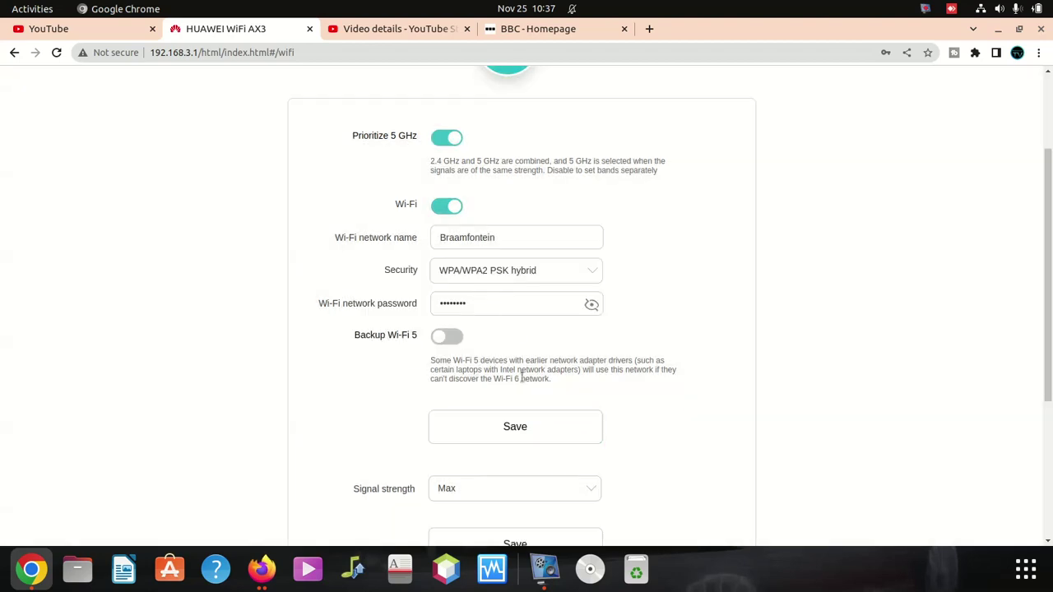
pyautogui.click(452, 339)
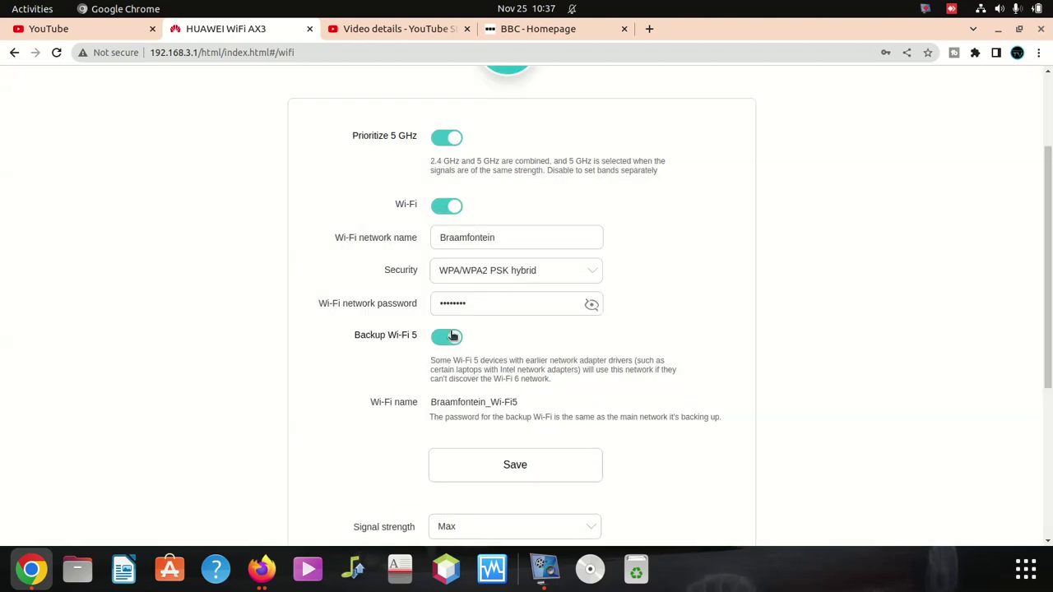
pyautogui.scroll(-1, 531, 431)
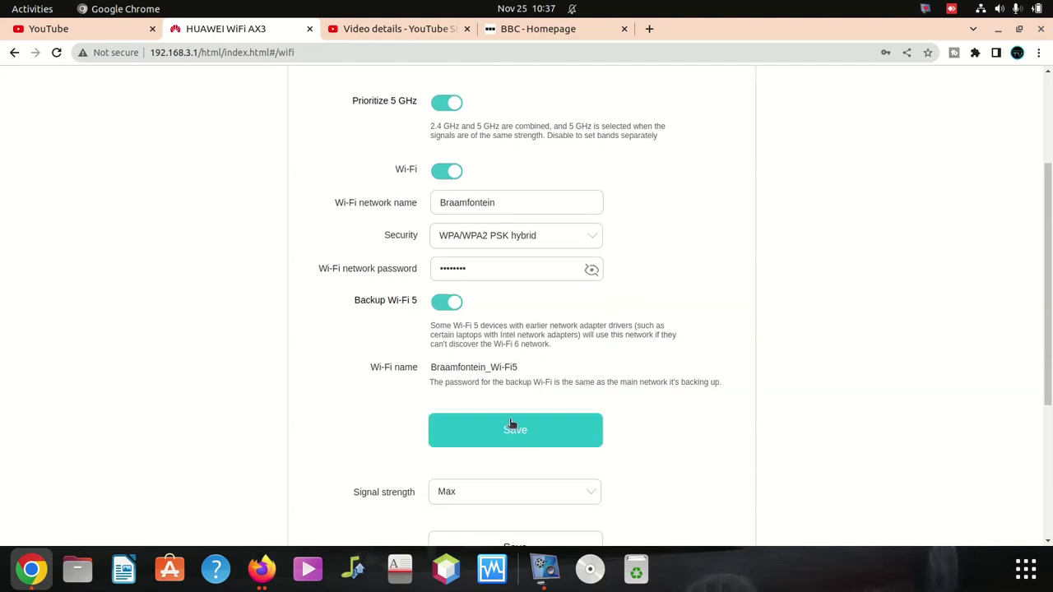
pyautogui.click(510, 422)
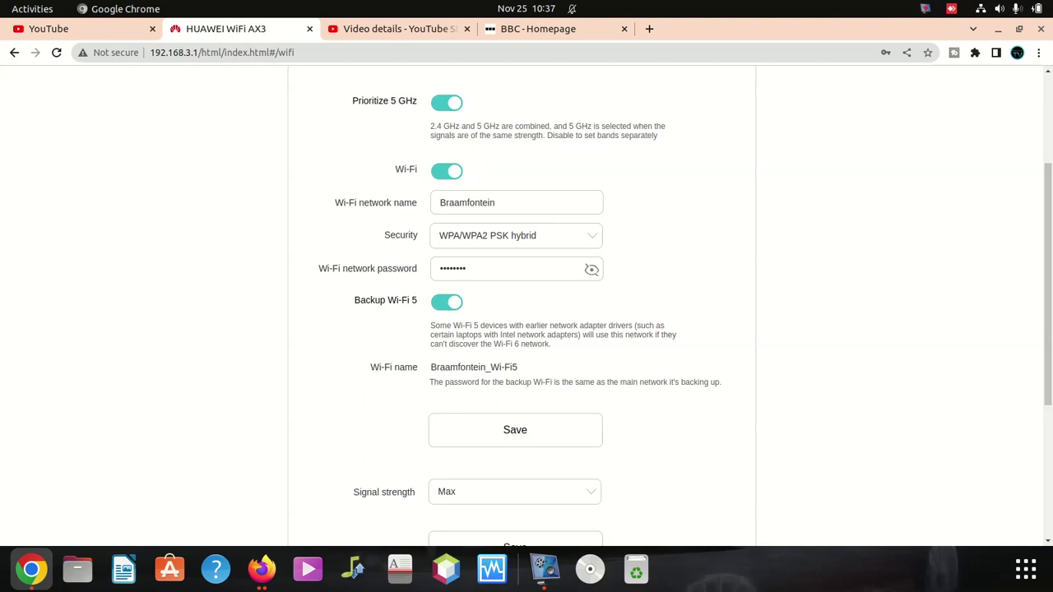
pyautogui.hotkey('ctrl', 'shift', 'F11')
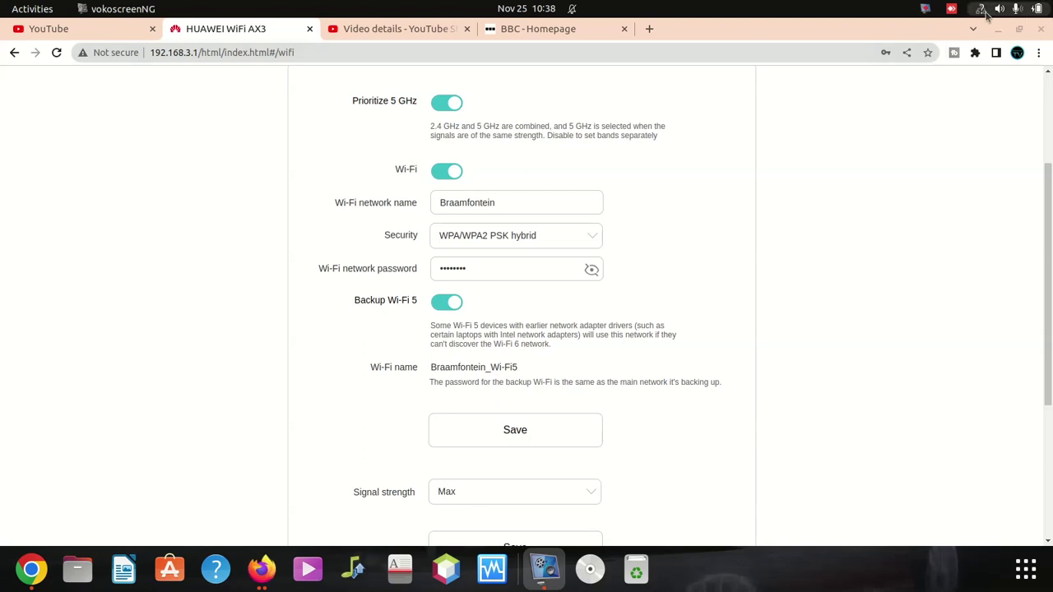
# Step: Turn off the wired connection from the Ubuntu system menu
pyautogui.click(984, 12)
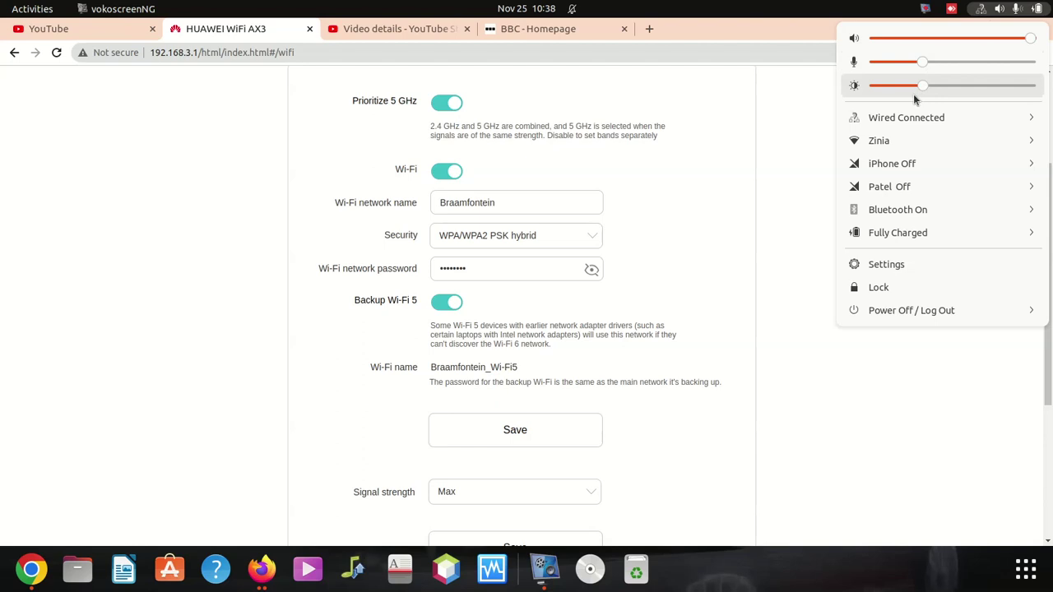
pyautogui.click(917, 118)
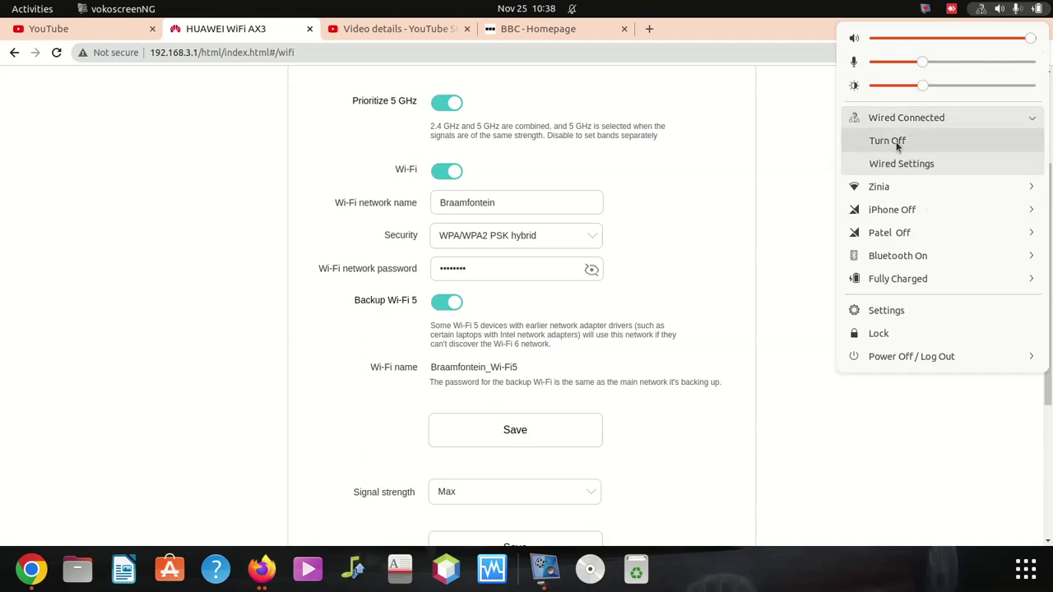
pyautogui.click(896, 141)
# Step: Pick Braamfontein from the Wi-Fi network list, connect, and check the connection progress
pyautogui.click(985, 11)
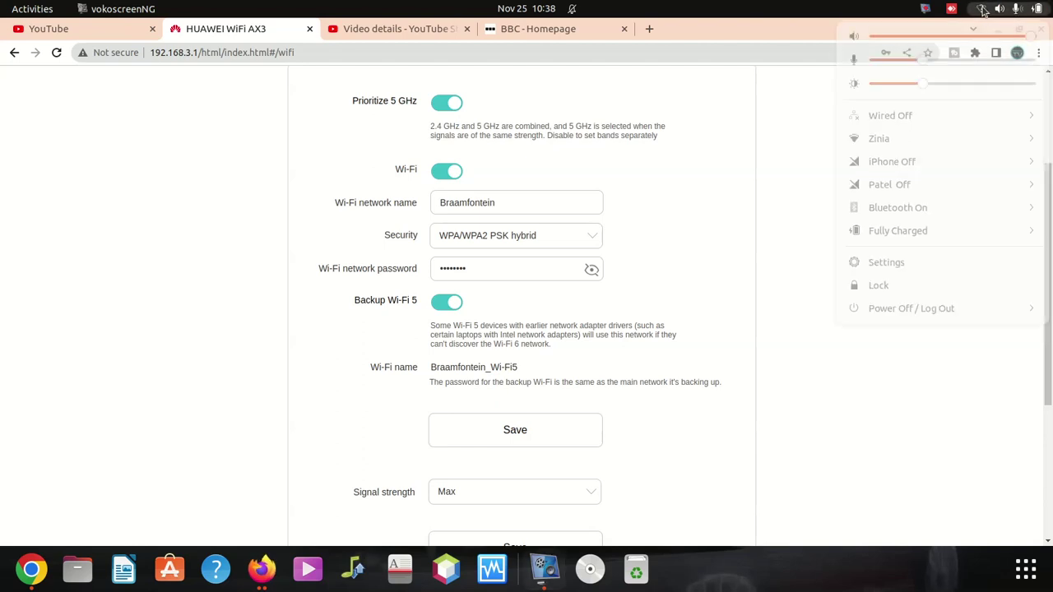
pyautogui.click(904, 143)
pyautogui.click(901, 164)
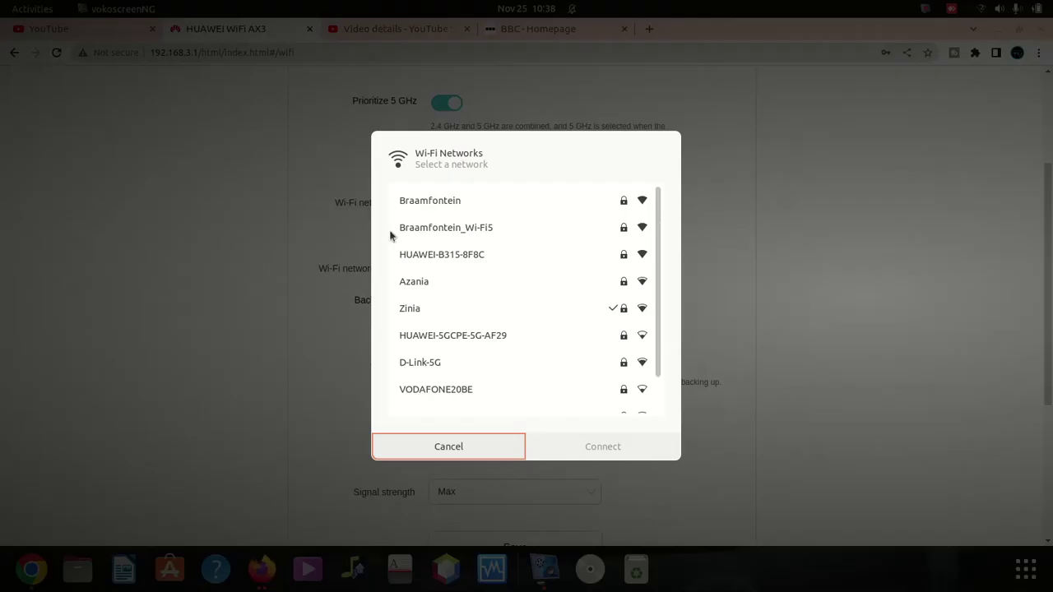
pyautogui.scroll(-2, 476, 236)
pyautogui.scroll(2, 462, 264)
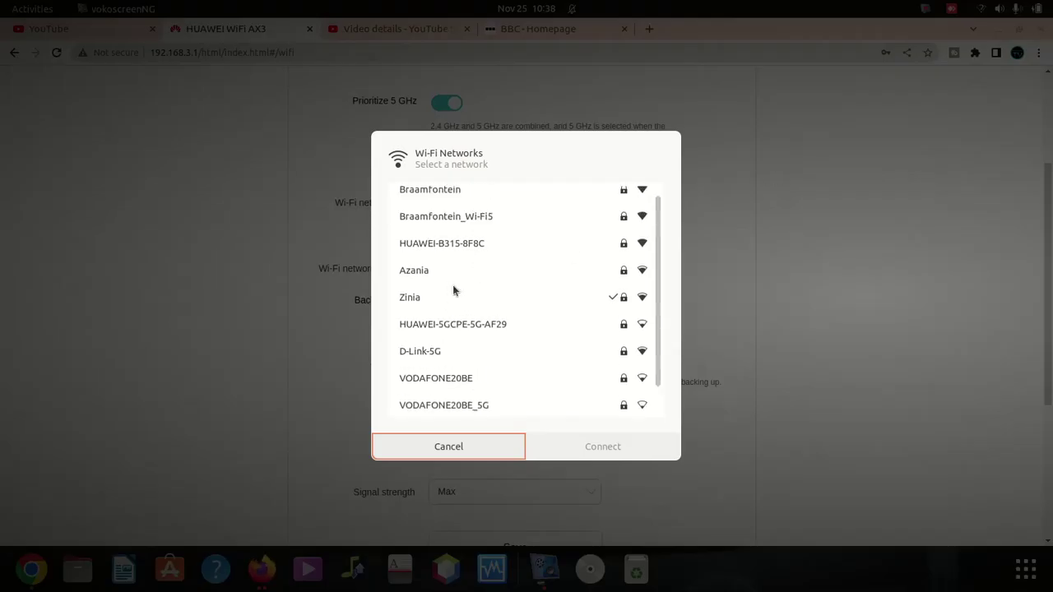
pyautogui.click(446, 201)
pyautogui.click(593, 448)
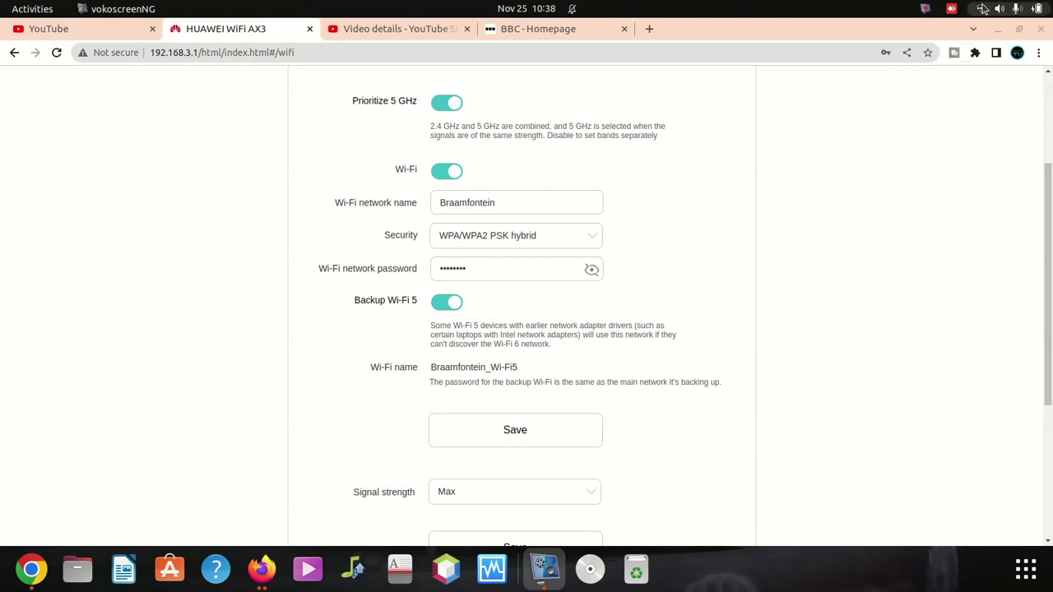
pyautogui.click(985, 10)
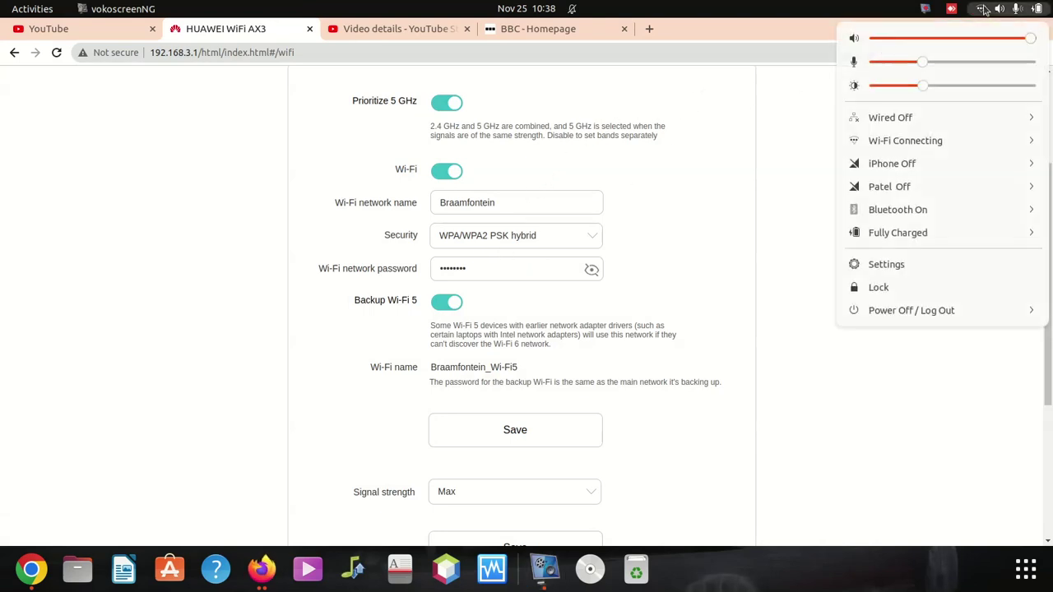
pyautogui.click(935, 141)
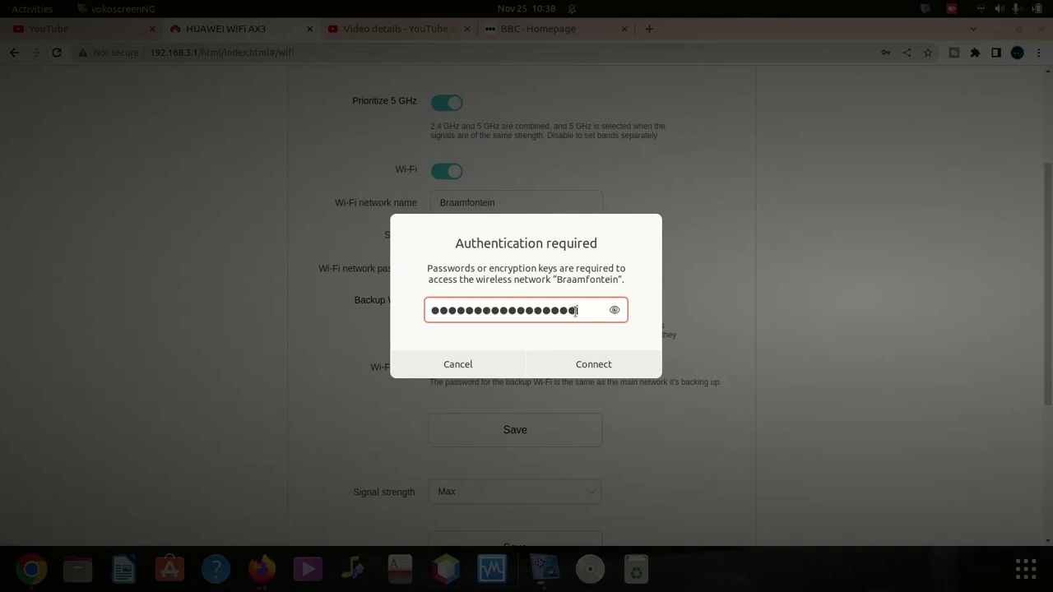
# Step: Reveal the stored Braamfontein password in the prompt and copy it
pyautogui.click(614, 310)
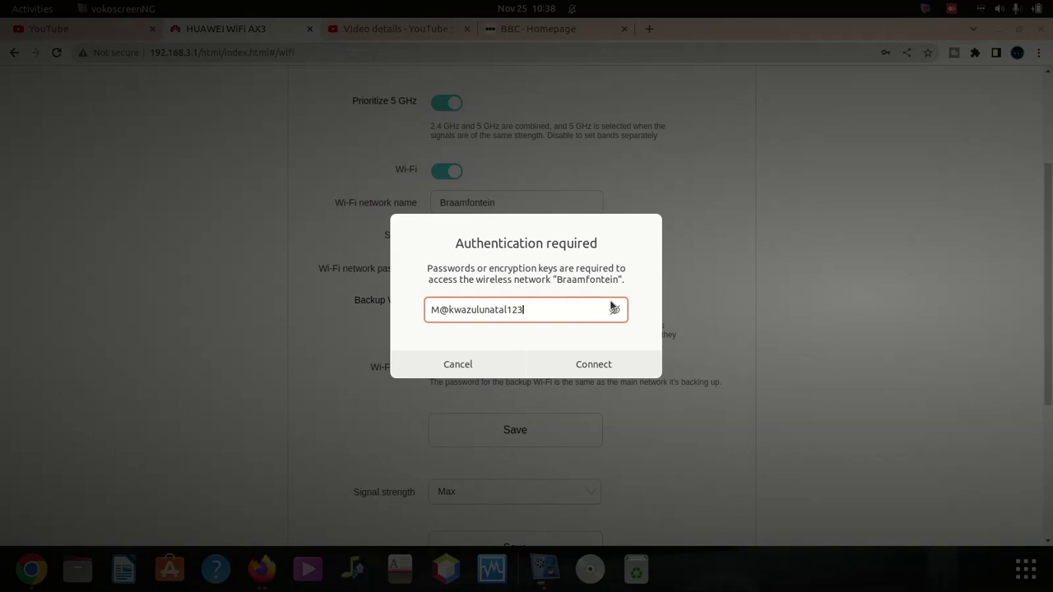
pyautogui.tripleClick(479, 309)
pyautogui.rightClick(478, 309)
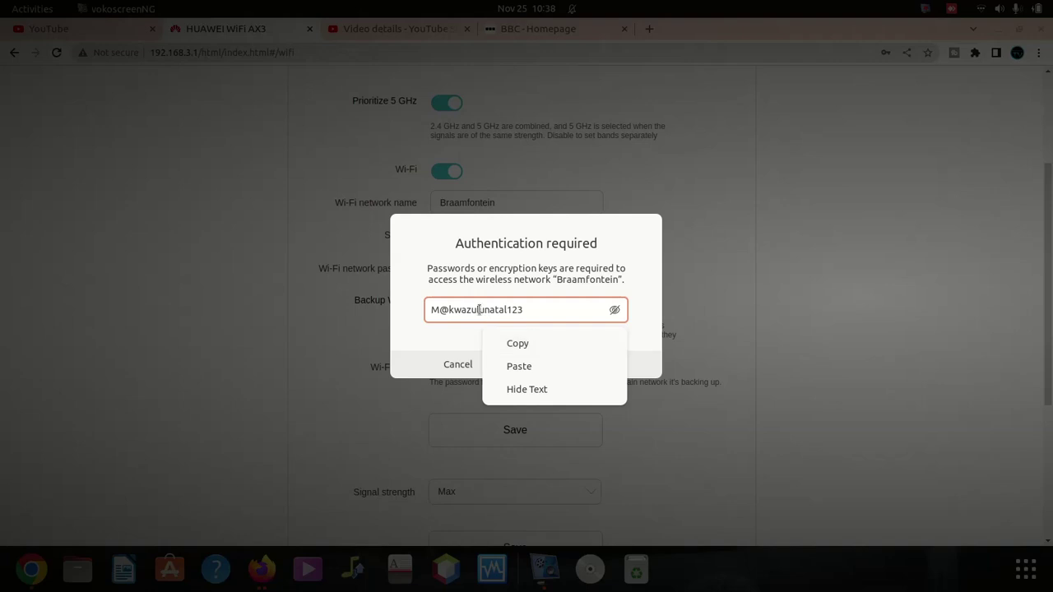
pyautogui.doubleClick(479, 309)
pyautogui.tripleClick(479, 310)
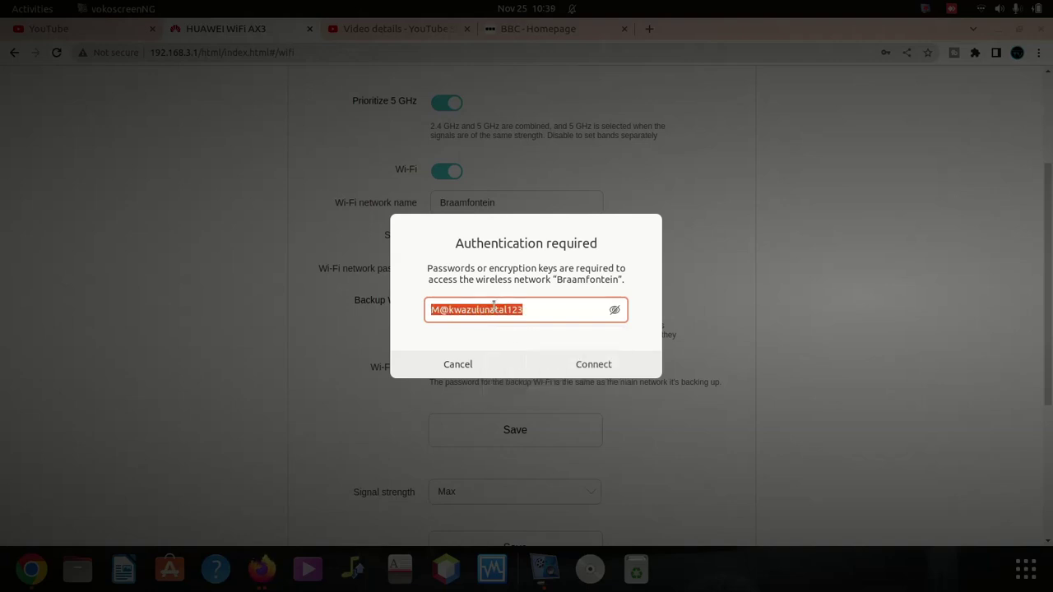
pyautogui.rightClick(494, 308)
pyautogui.click(531, 342)
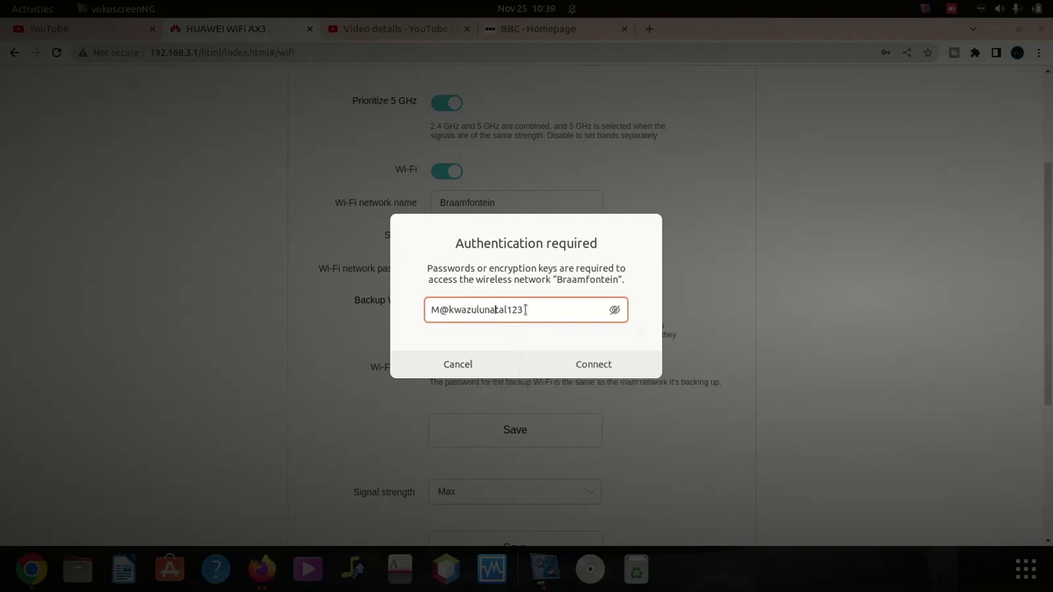
# Step: Copy the password to the clipboard again, then cancel the authentication prompt
pyautogui.moveTo(523, 311); pyautogui.dragTo(430, 307)
pyautogui.rightClick(457, 310)
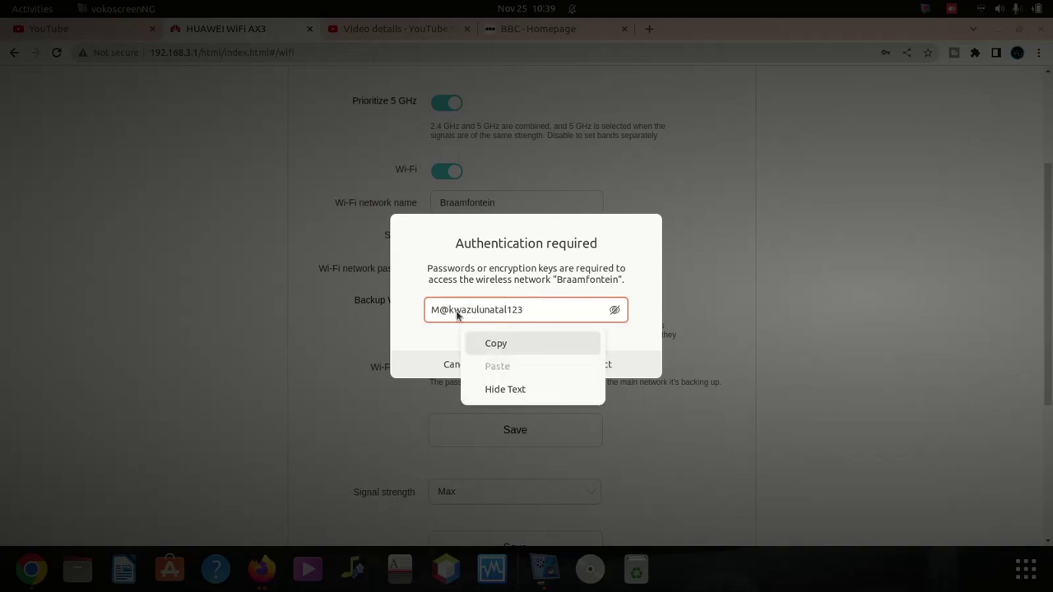
pyautogui.click(459, 308)
pyautogui.tripleClick(461, 308)
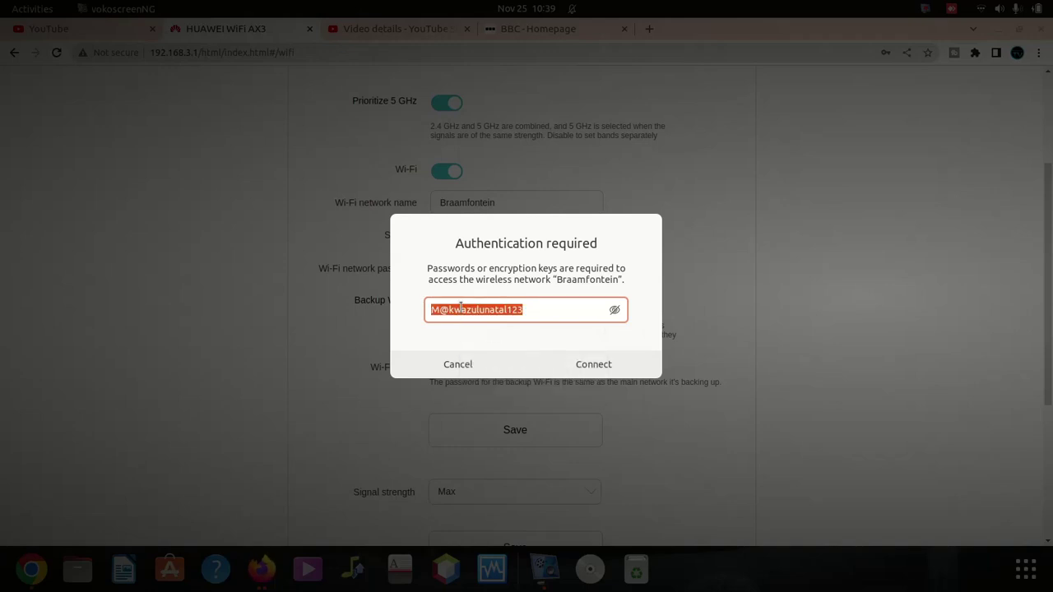
pyautogui.rightClick(466, 313)
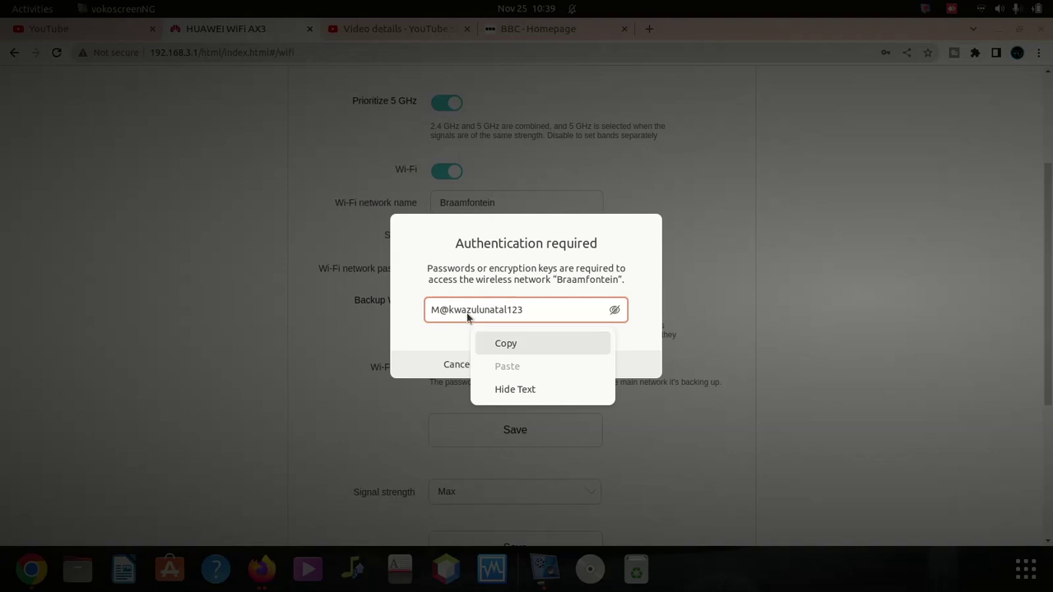
pyautogui.click(514, 344)
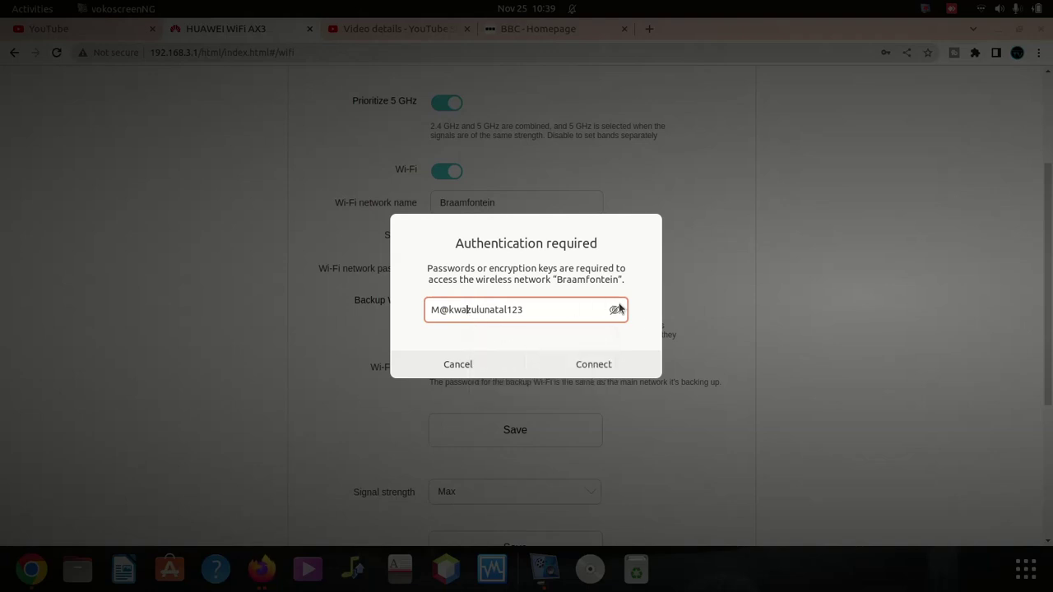
pyautogui.tripleClick(535, 321)
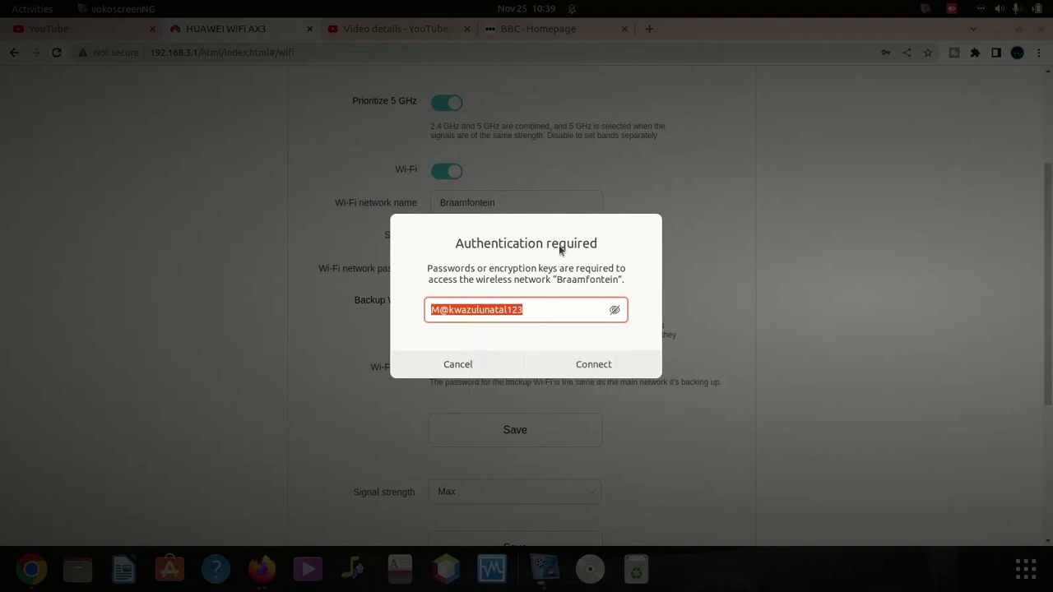
pyautogui.click(482, 370)
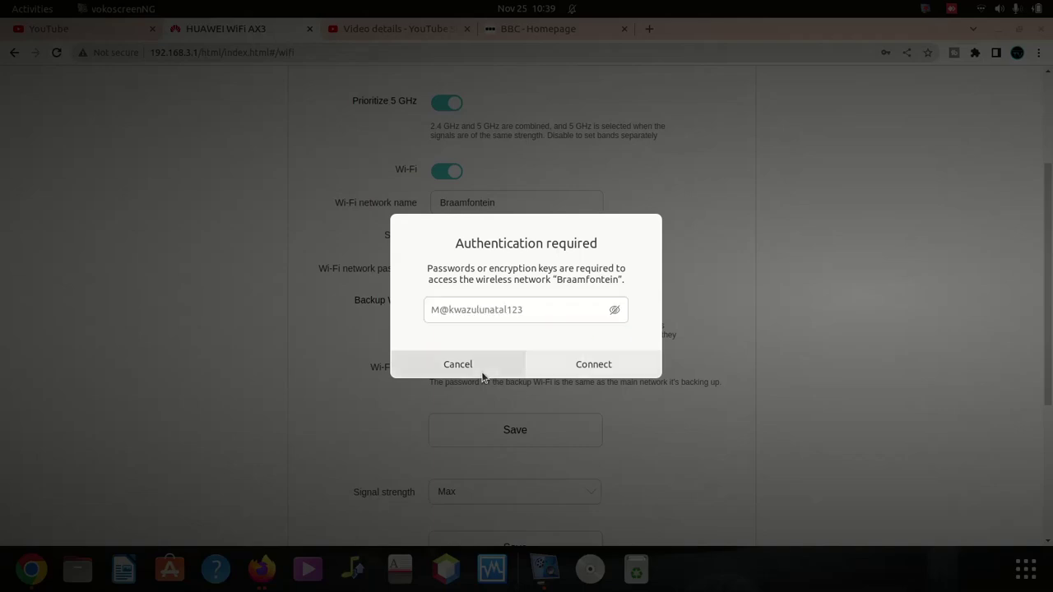
# Step: Clear the password field, enter the router admin password and log back in
pyautogui.tripleClick(473, 265)
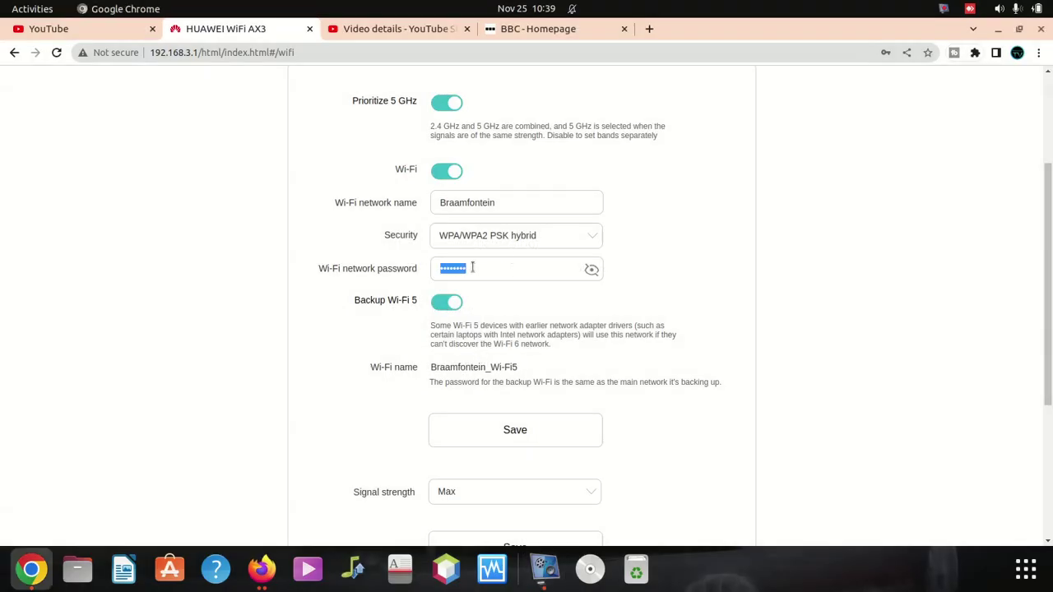
pyautogui.press('BackSpace')
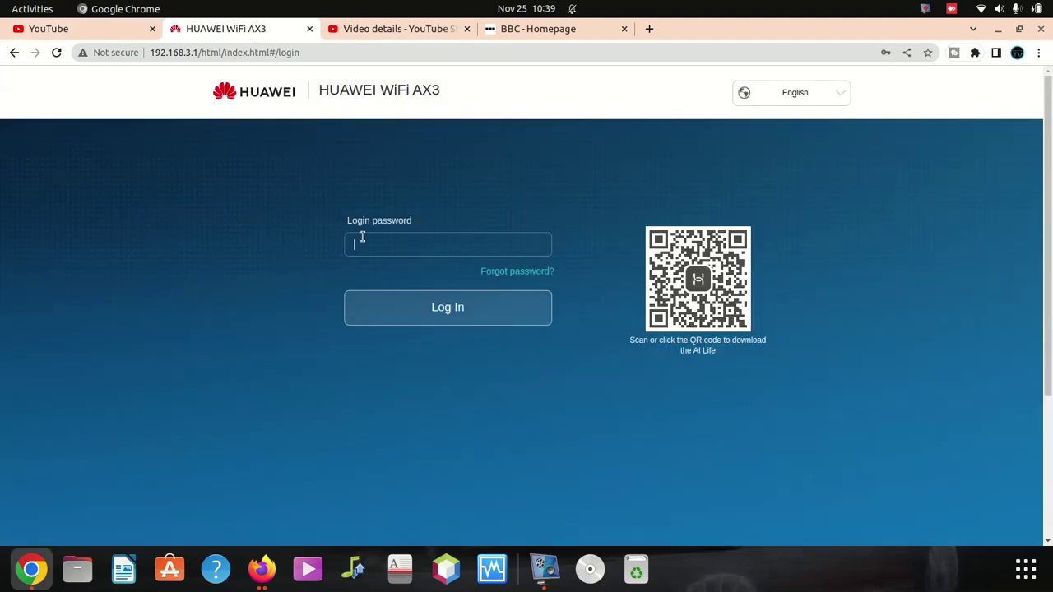
pyautogui.write('adin')
pyautogui.click(455, 316)
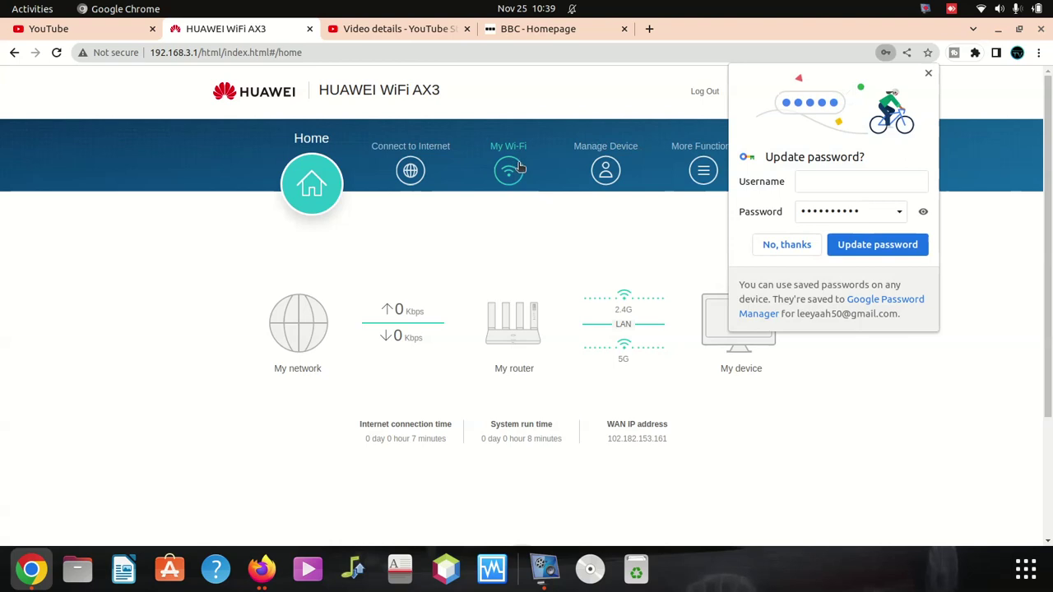
# Step: In My Wi-Fi, replace the Braamfontein password with a new Strong-rated one and save
pyautogui.click(520, 169)
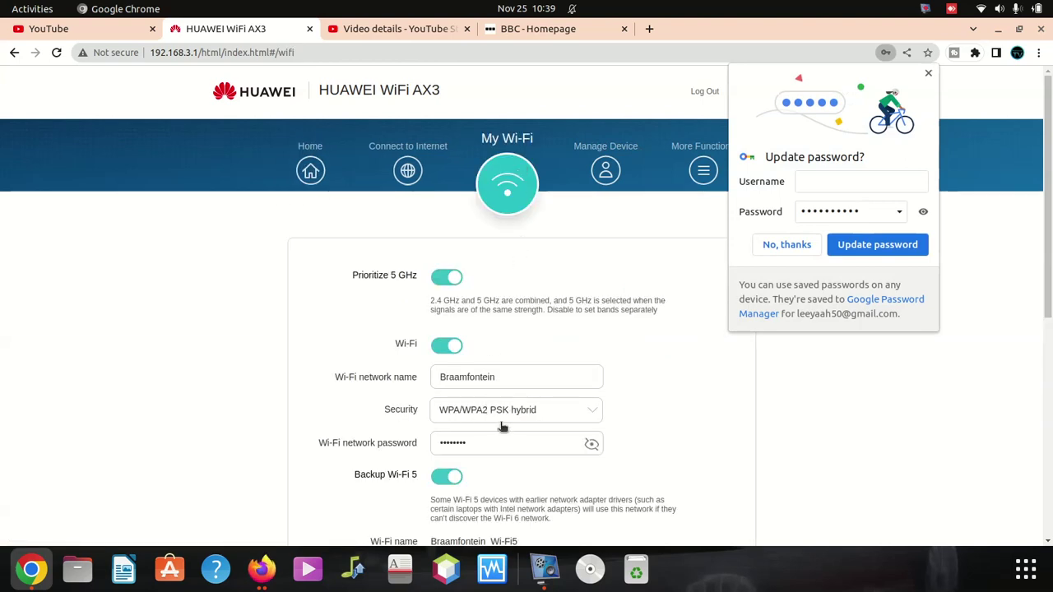
pyautogui.hotkey('ctrl', 'a')
pyautogui.press('BackSpace')
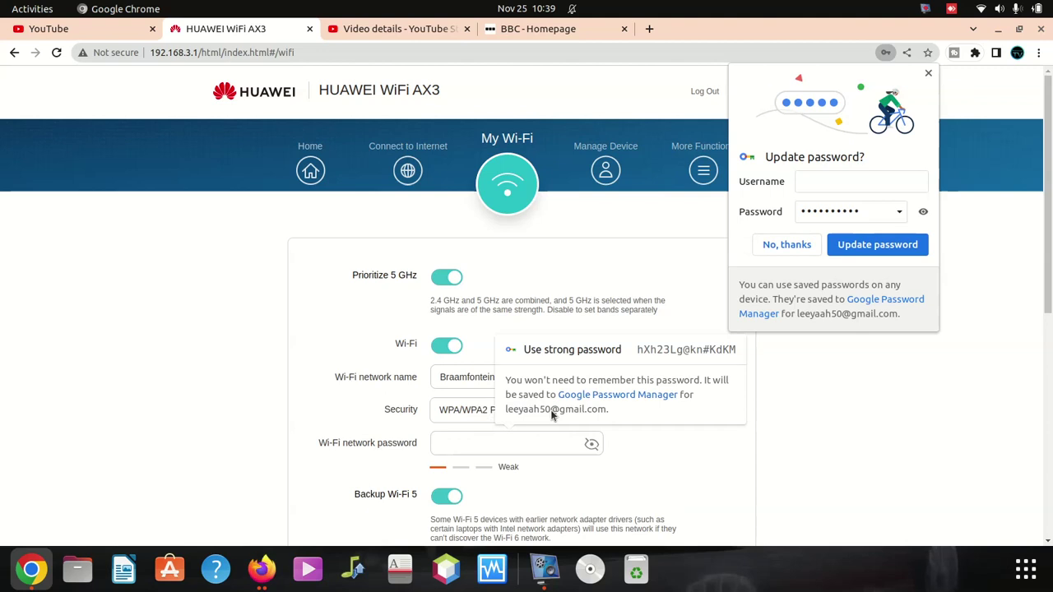
pyautogui.rightClick(518, 444)
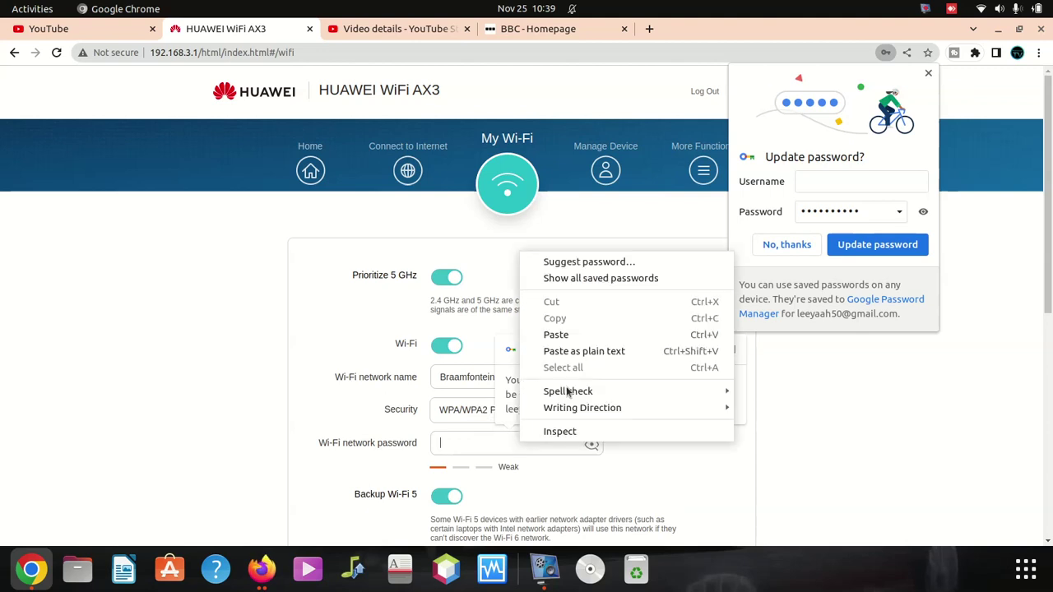
pyautogui.click(576, 336)
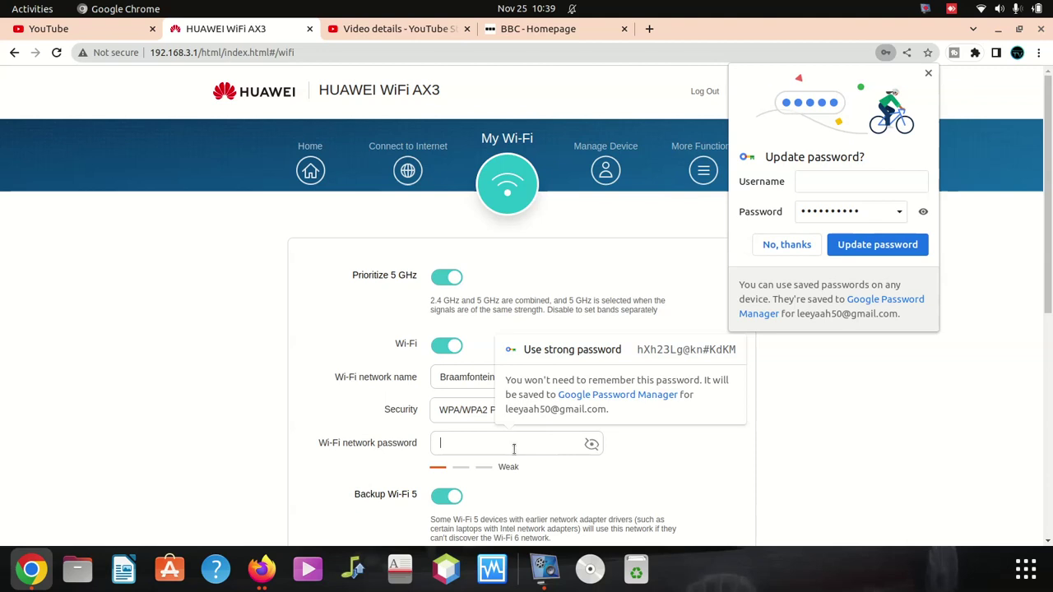
pyautogui.write('1')
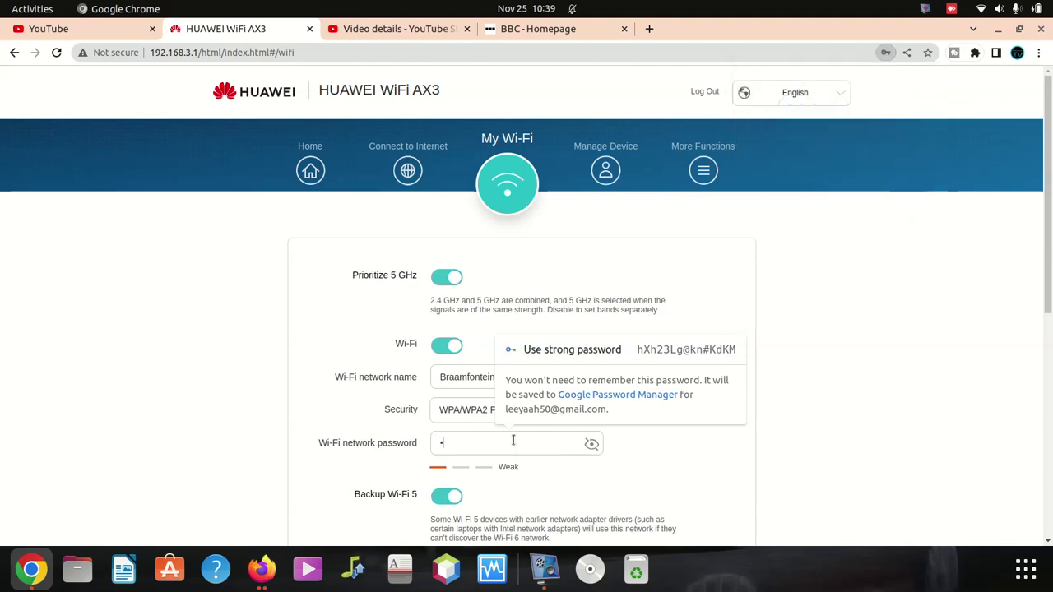
pyautogui.write('1111111')
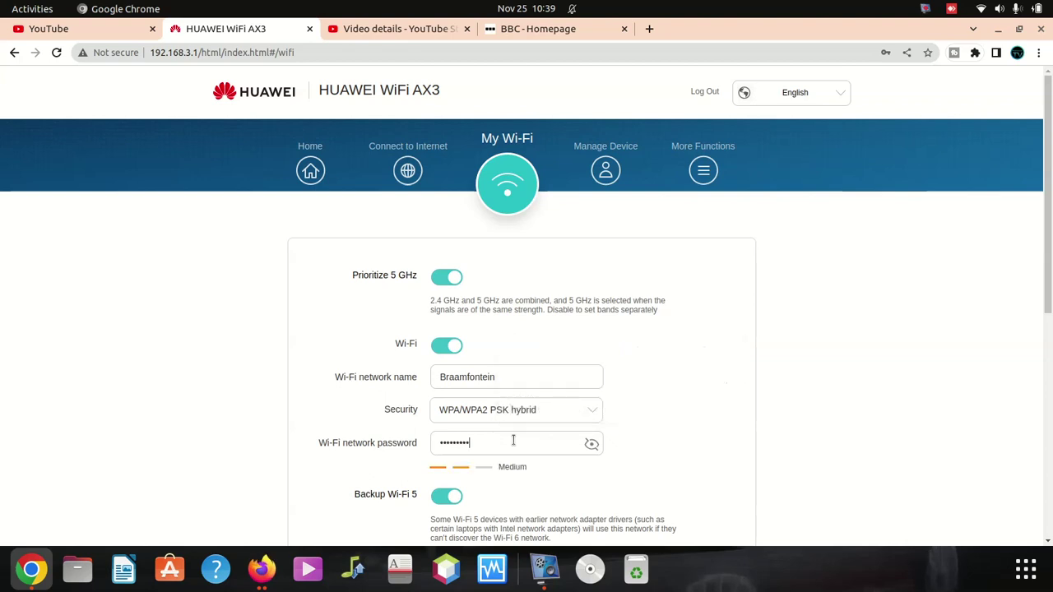
pyautogui.write('1111')
pyautogui.scroll(-6, 510, 420)
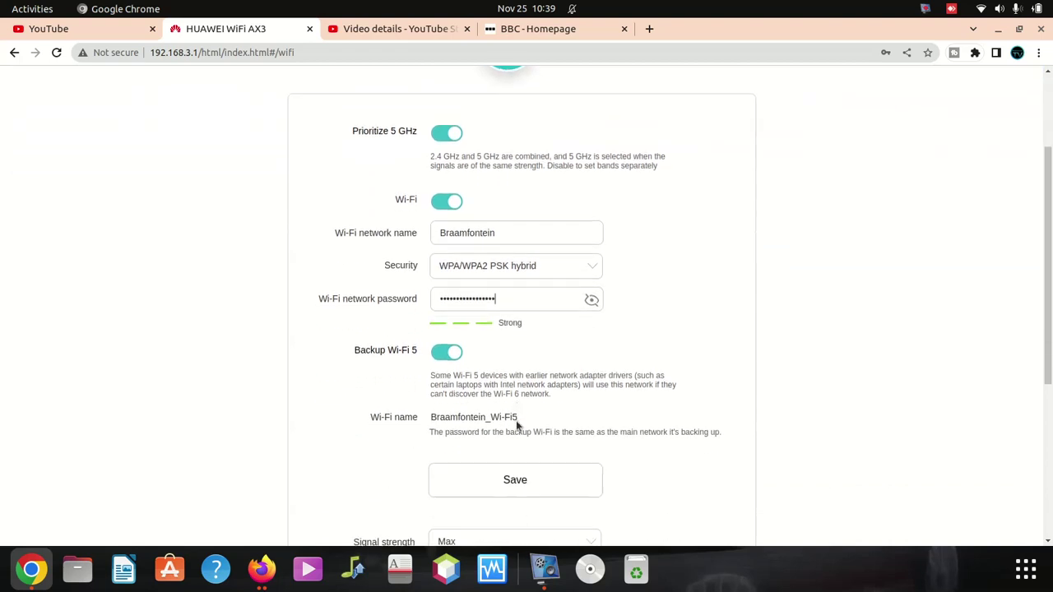
pyautogui.click(513, 345)
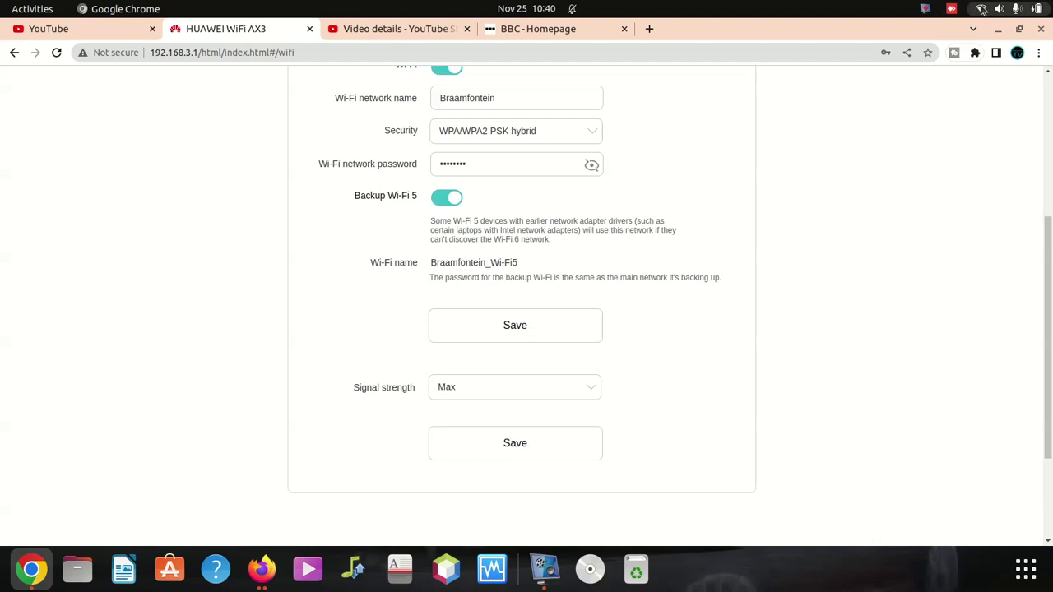
# Step: From the system menu's Wi-Fi network list, choose Braamfontein and connect
pyautogui.click(979, 8)
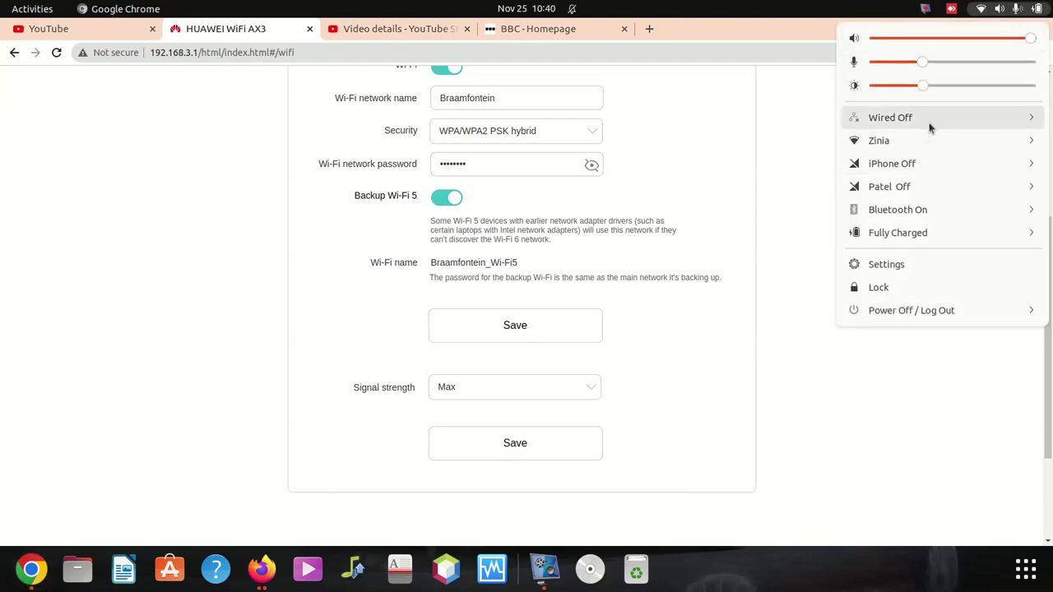
pyautogui.click(941, 145)
pyautogui.click(928, 166)
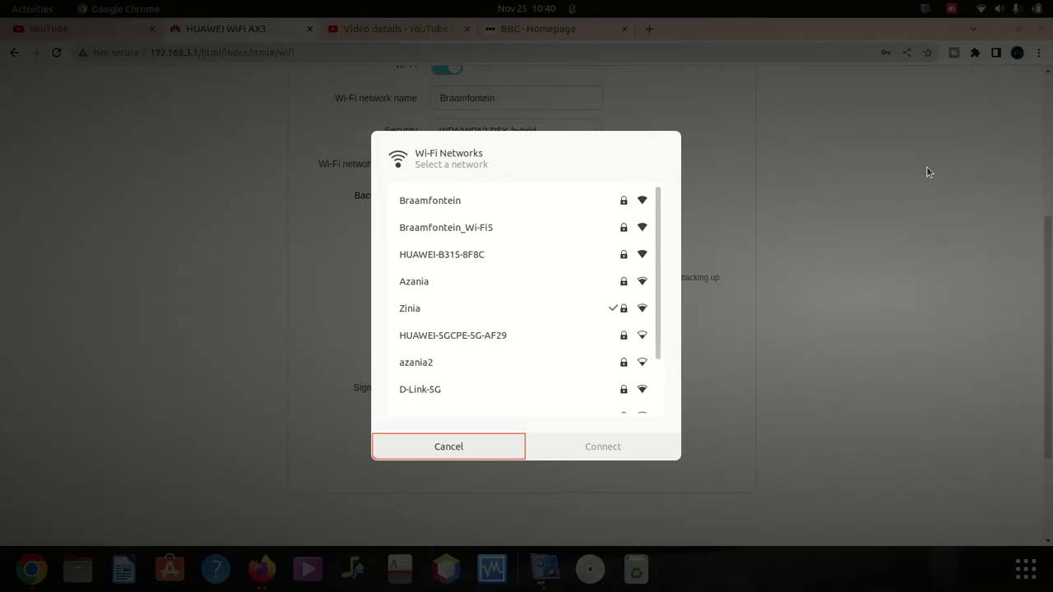
pyautogui.click(449, 206)
pyautogui.click(605, 449)
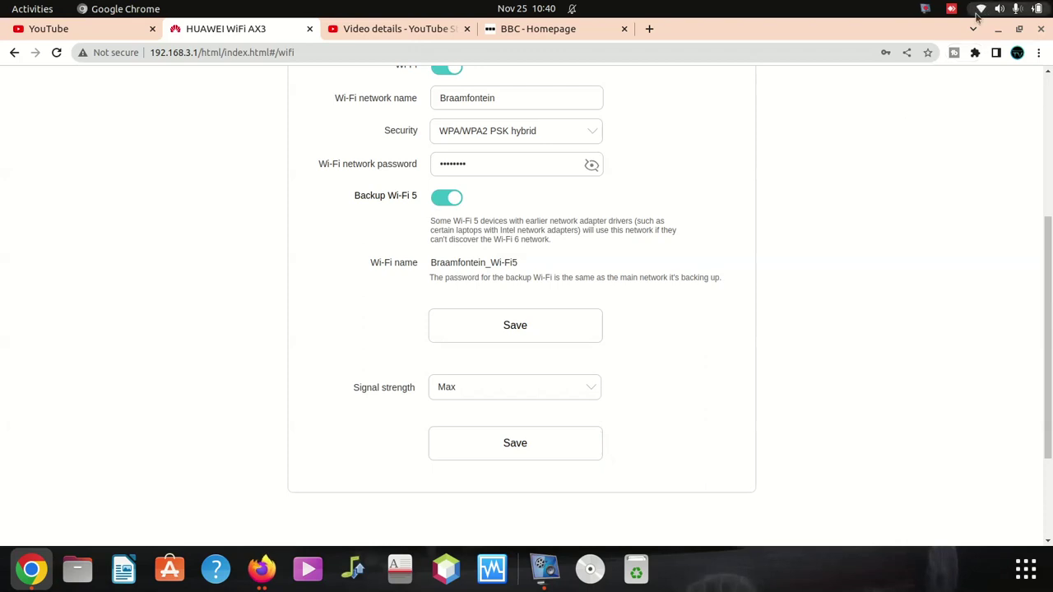
# Step: Replace the YouTube Studio page with the YouTube home page by entering youtube.com
pyautogui.click(425, 35)
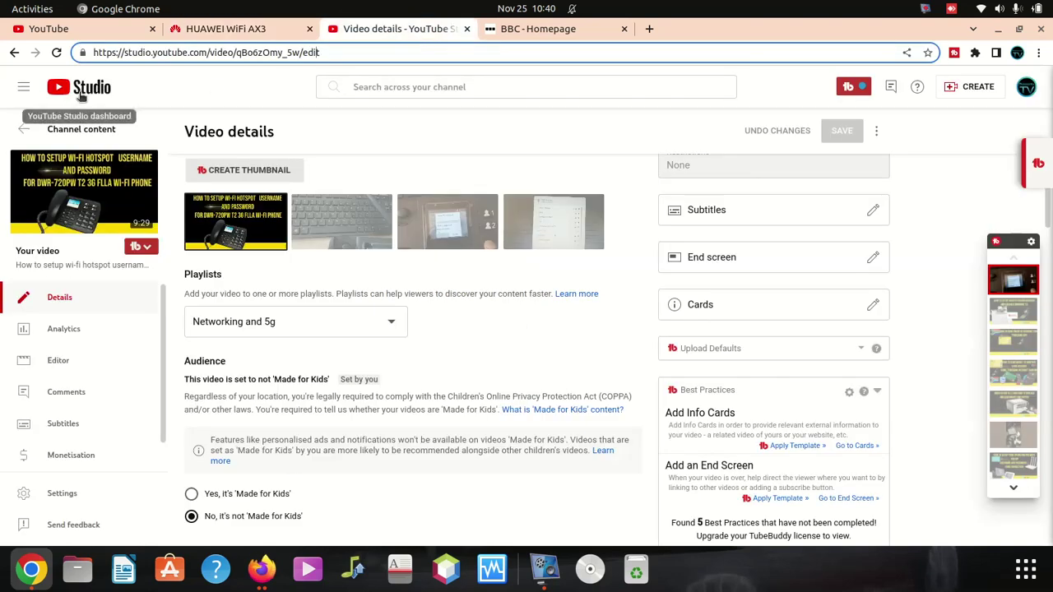
pyautogui.click(81, 97)
pyautogui.click(81, 97)
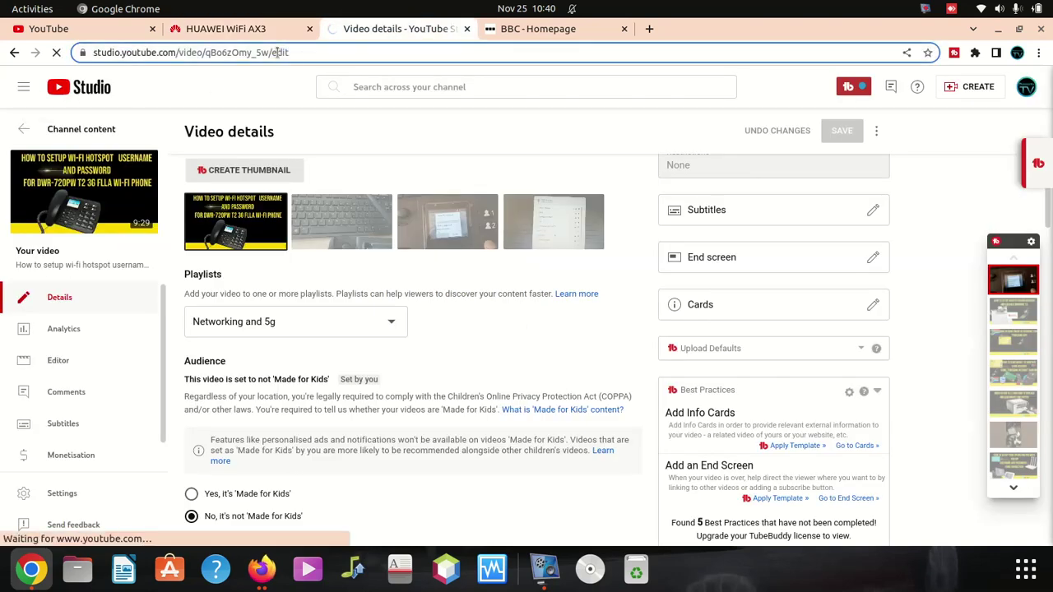
pyautogui.click(280, 52)
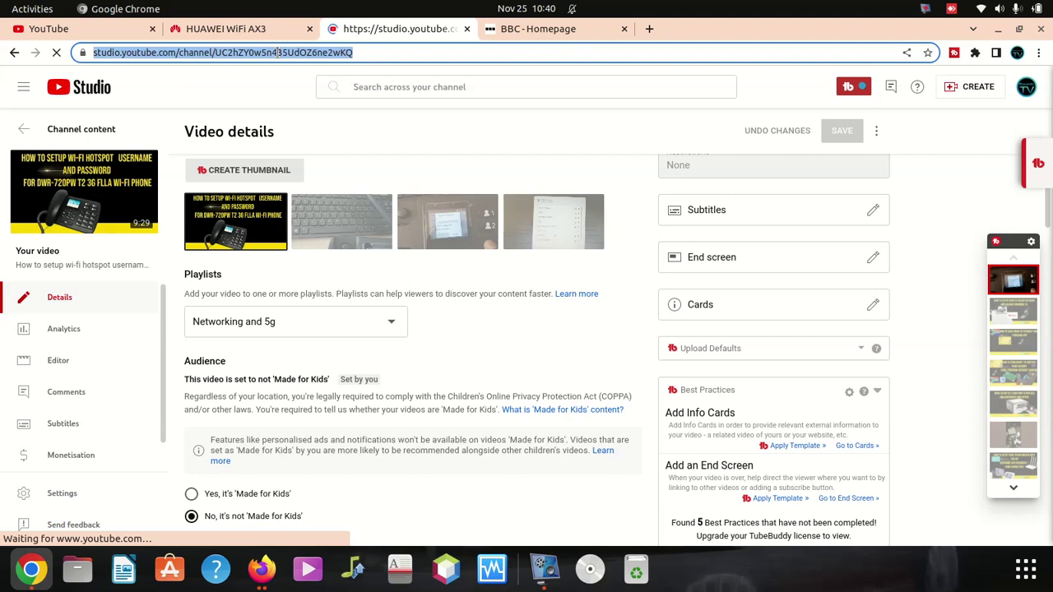
pyautogui.write('you')
pyautogui.press('Return')
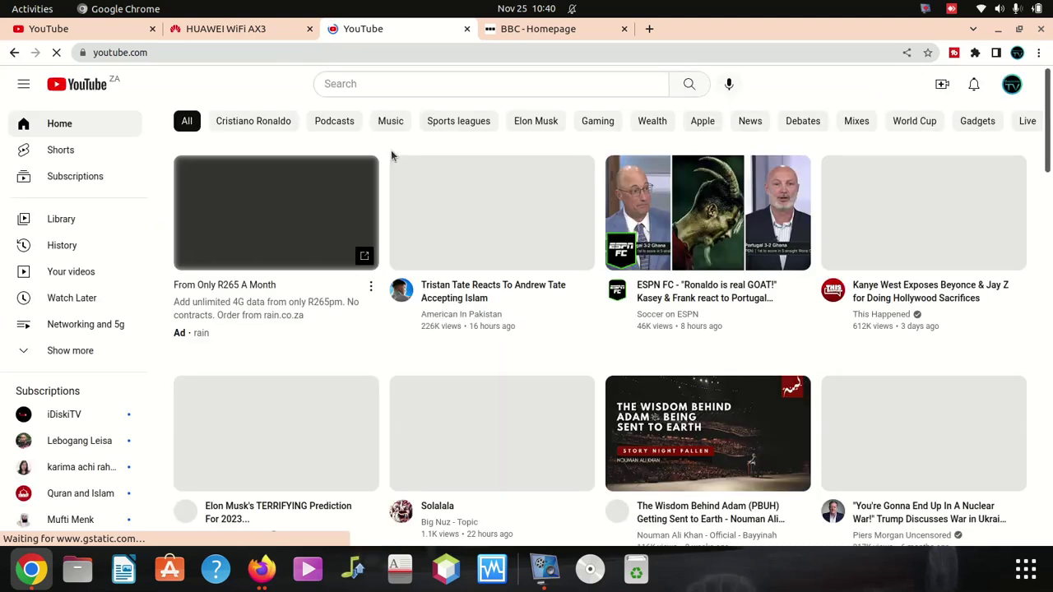
# Step: Scroll through the YouTube home feed, then return to the router's Wi-Fi settings tab
pyautogui.scroll(-2, 564, 238)
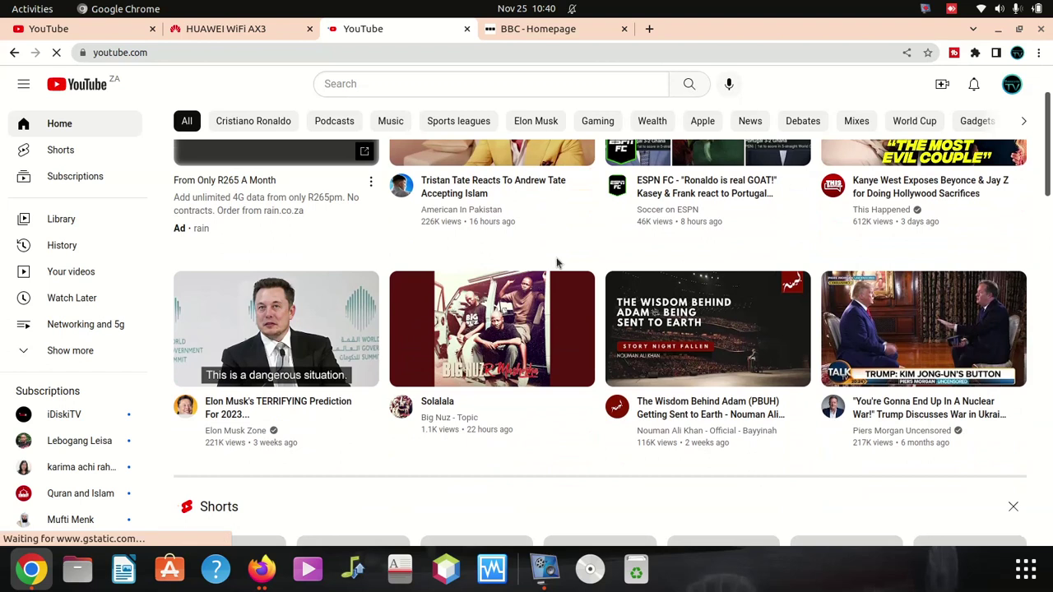
pyautogui.scroll(-2, 556, 271)
pyautogui.scroll(4, 555, 291)
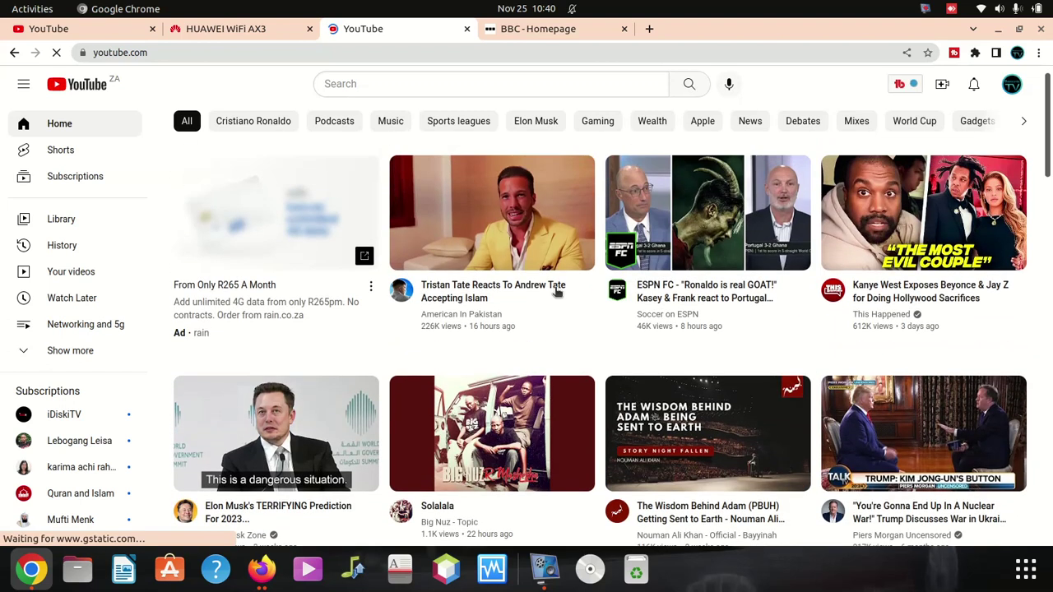
pyautogui.click(213, 31)
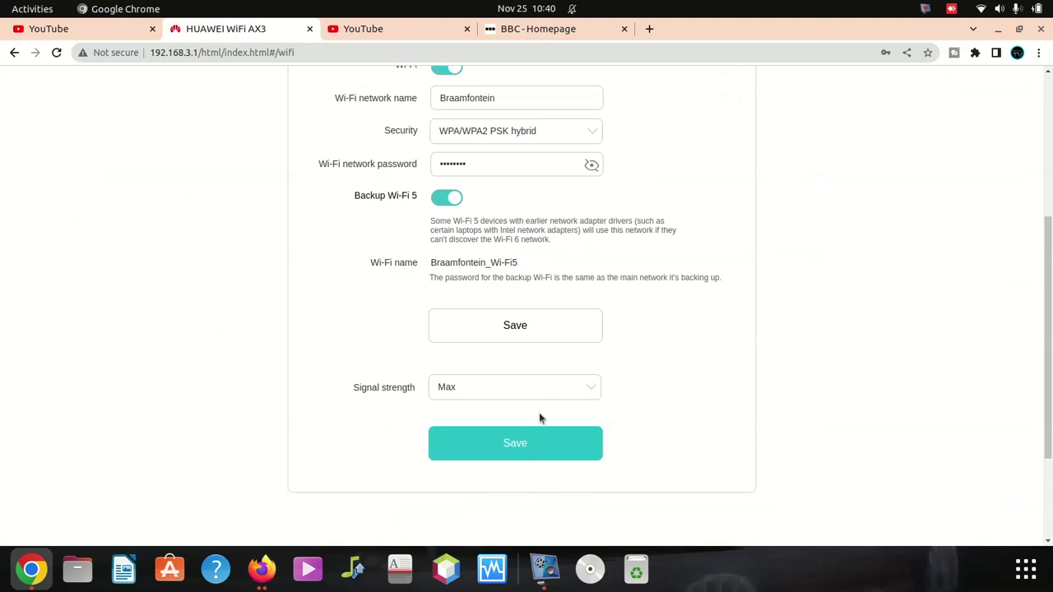
# Step: Choose Max for Signal strength and save the Braamfontein Wi-Fi settings
pyautogui.click(550, 393)
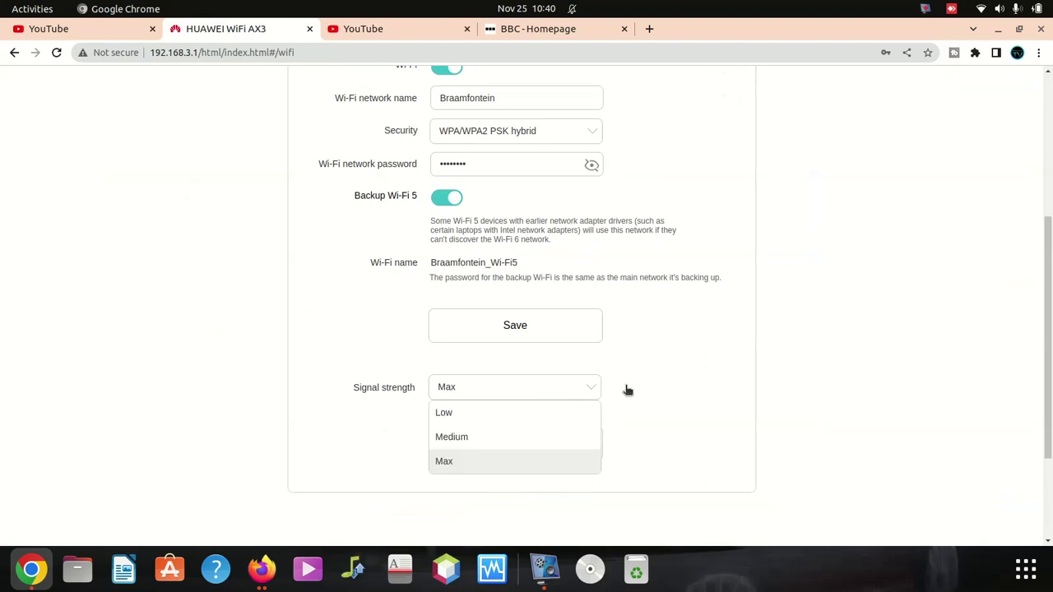
pyautogui.click(519, 462)
pyautogui.click(519, 326)
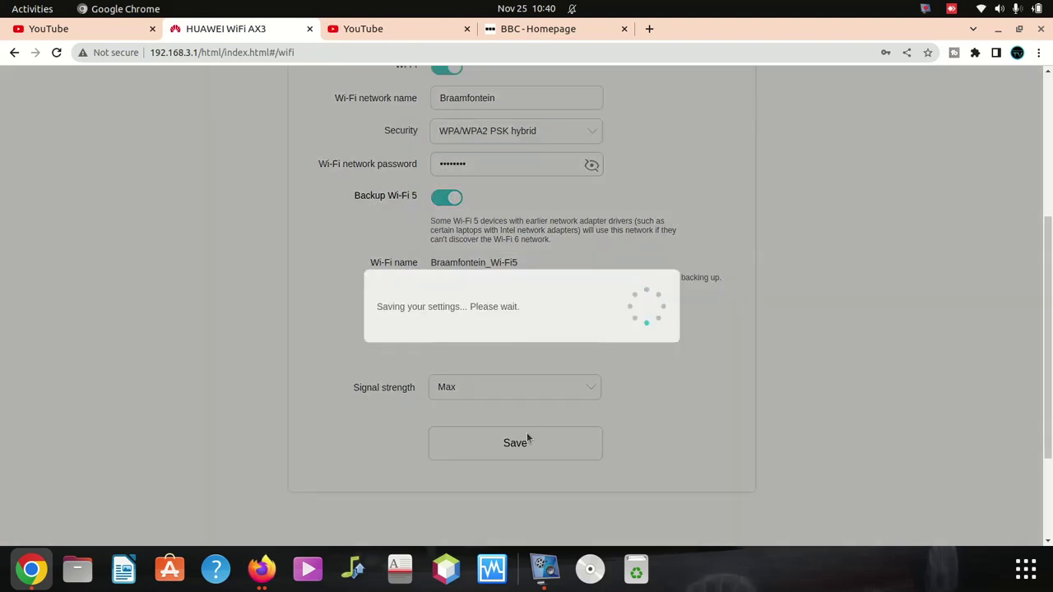
pyautogui.scroll(5, 543, 256)
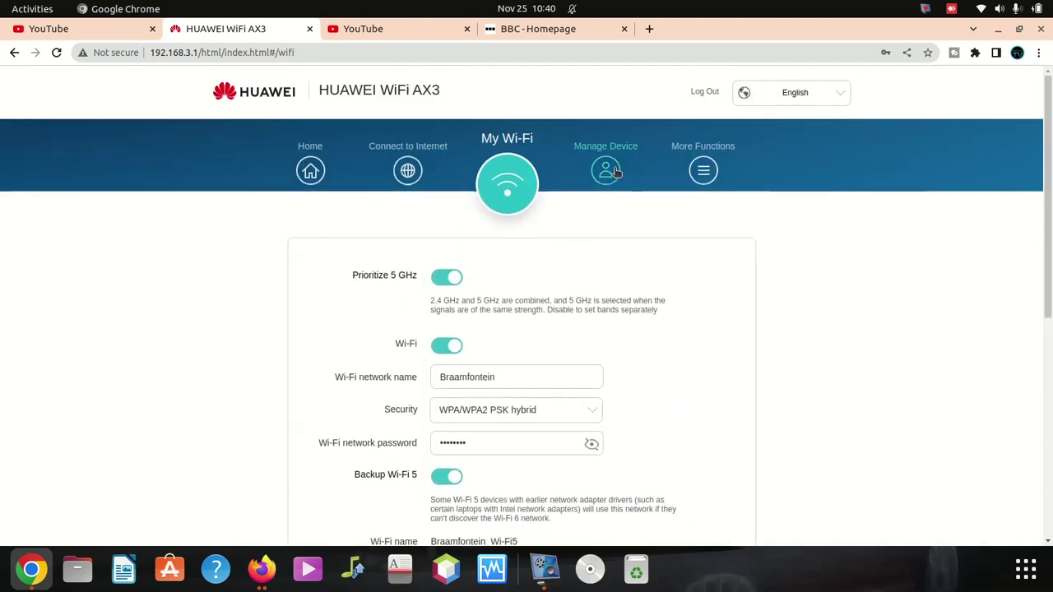
# Step: Open Manage Device and scroll through the Wired Connected Terminals list
pyautogui.click(606, 172)
pyautogui.scroll(-10, 491, 329)
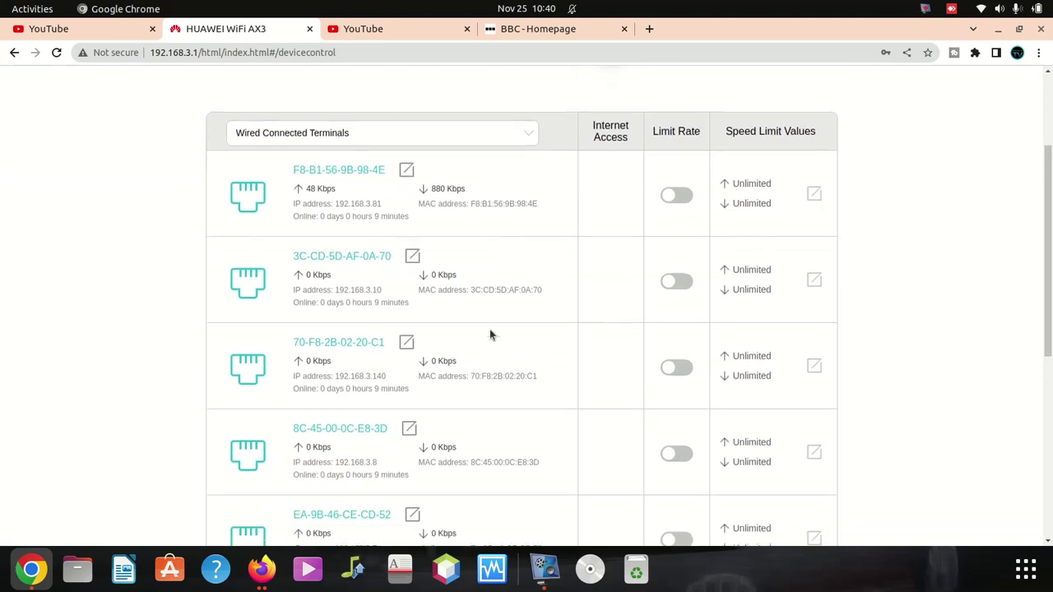
pyautogui.scroll(-1, 490, 331)
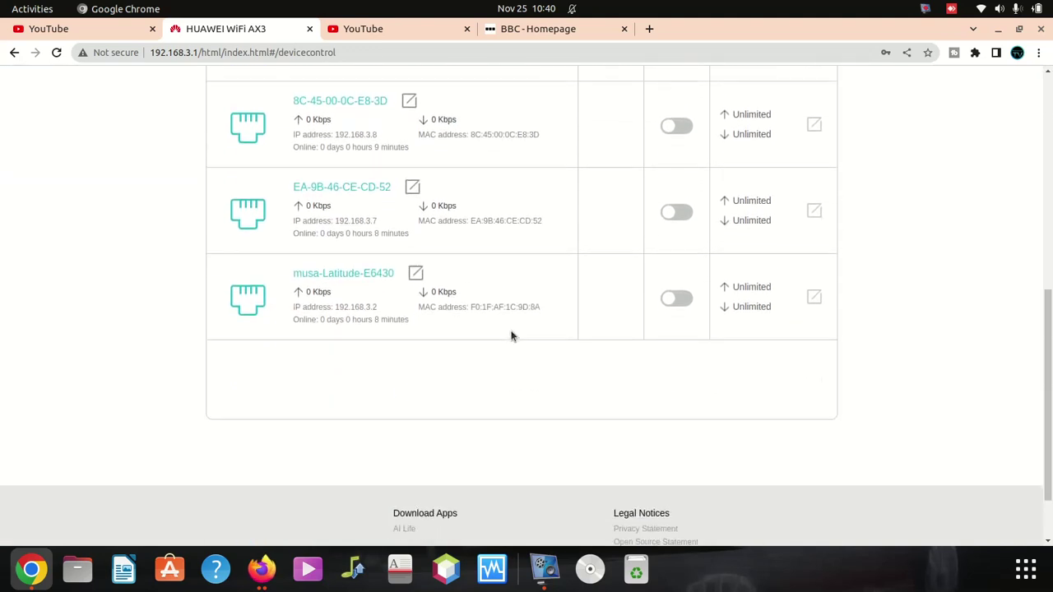
pyautogui.scroll(4, 511, 335)
pyautogui.scroll(-3, 392, 356)
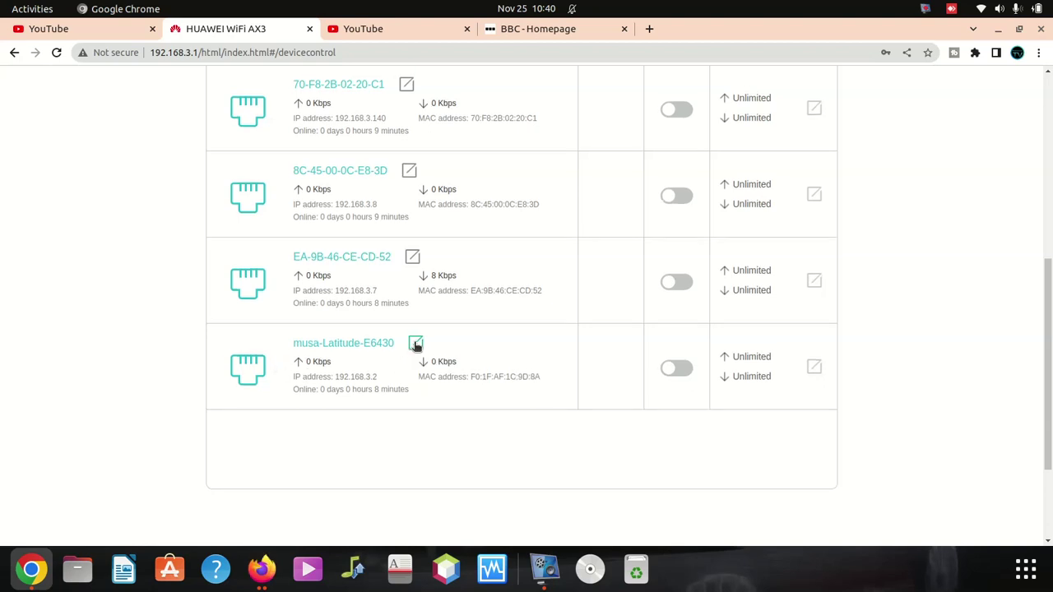
pyautogui.scroll(2, 354, 342)
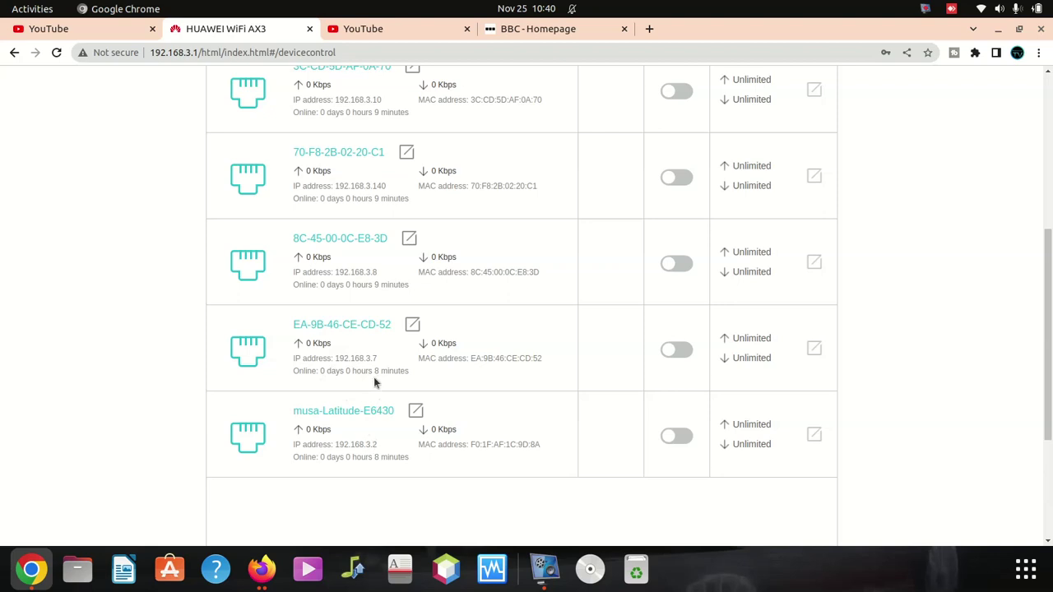
pyautogui.scroll(3, 400, 364)
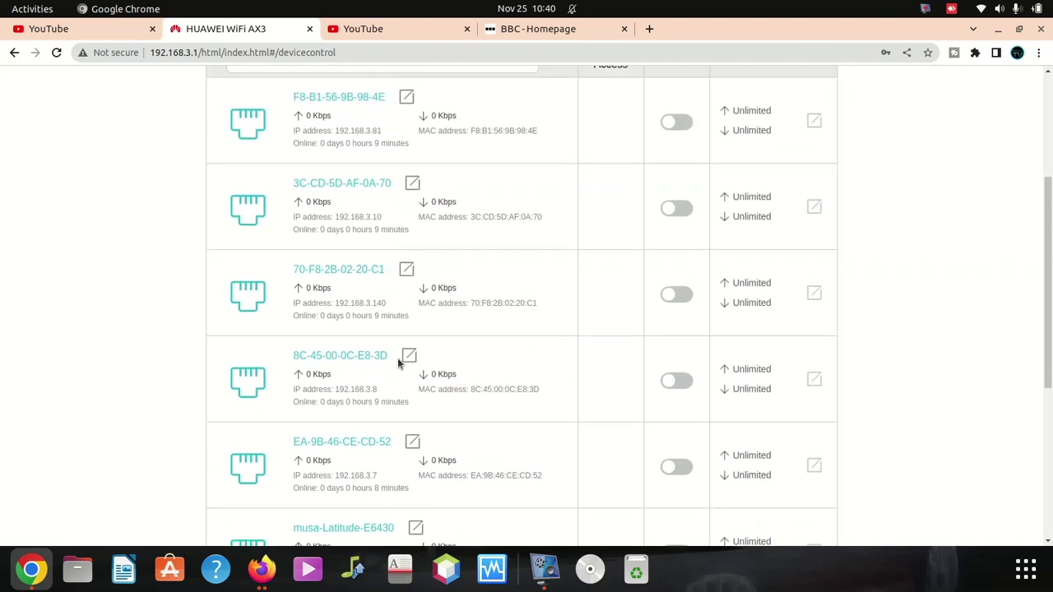
pyautogui.scroll(3, 398, 364)
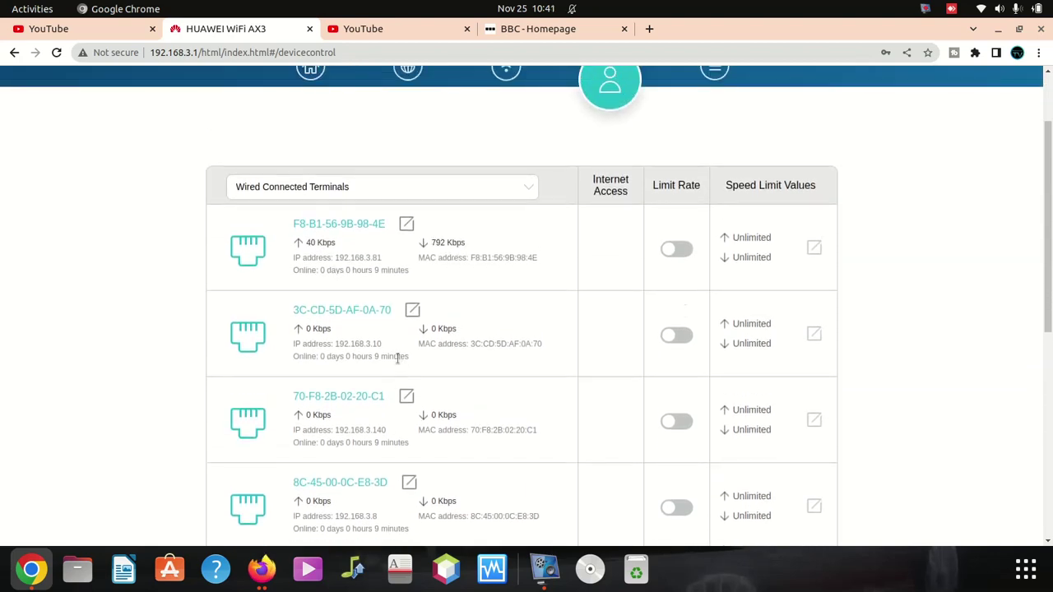
pyautogui.scroll(1, 399, 358)
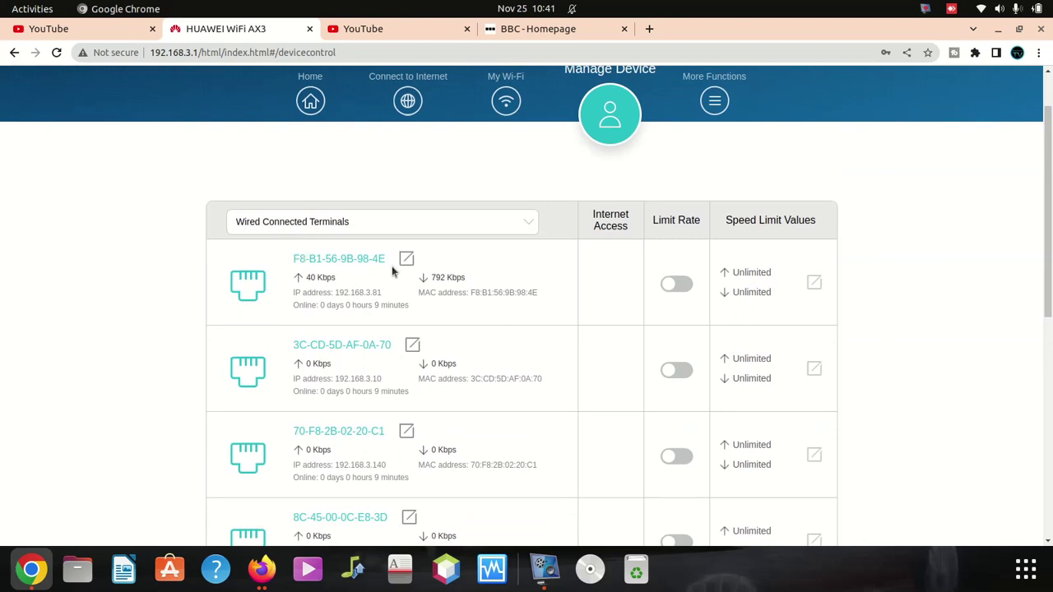
pyautogui.scroll(1, 383, 294)
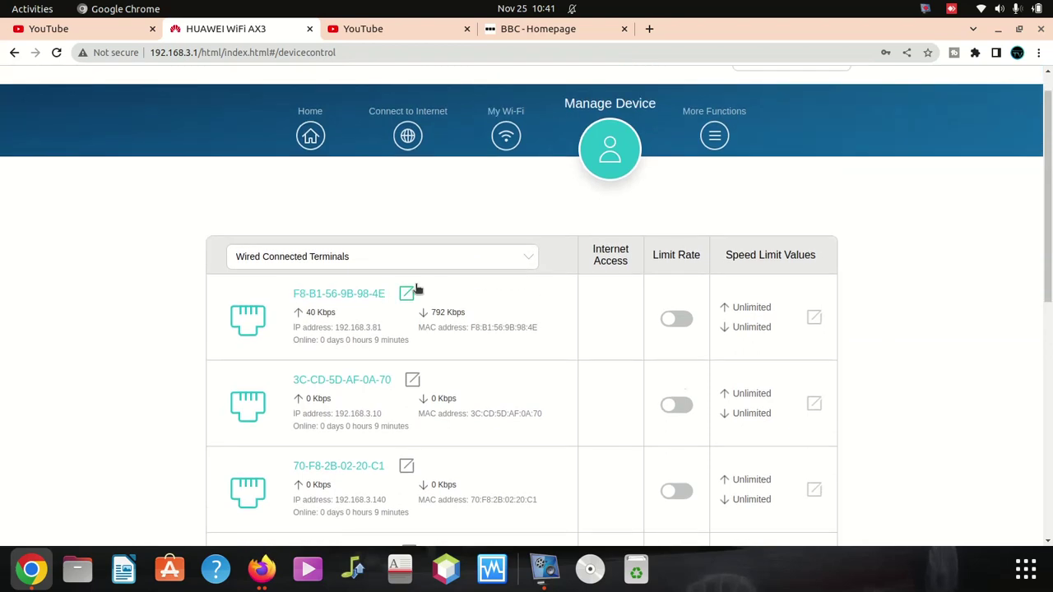
# Step: Switch the device-type list to Wireless 5 GHz Devices, reselecting it after switching windows
pyautogui.click(527, 257)
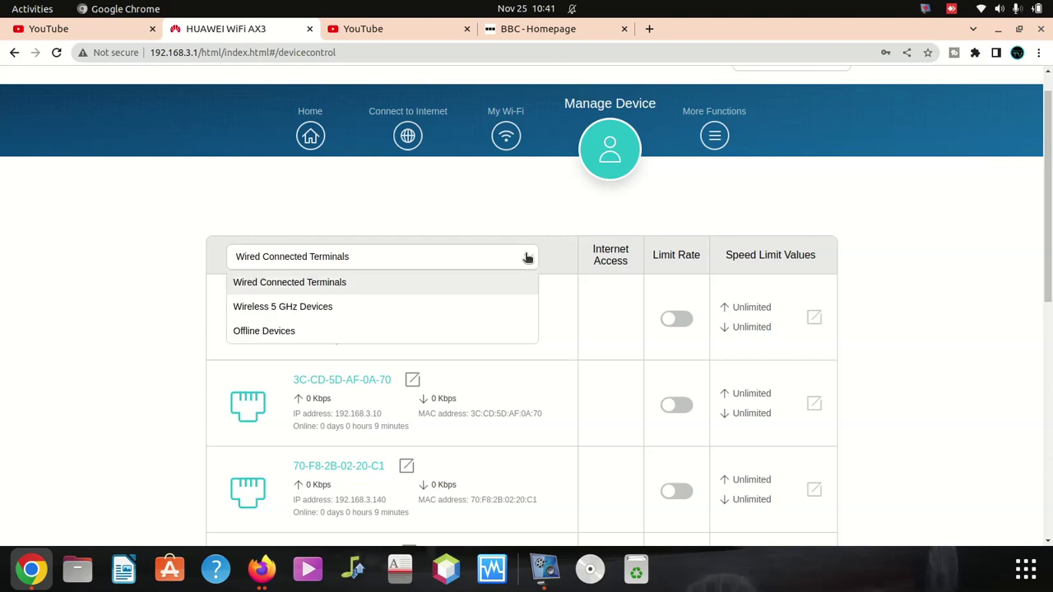
pyautogui.click(352, 310)
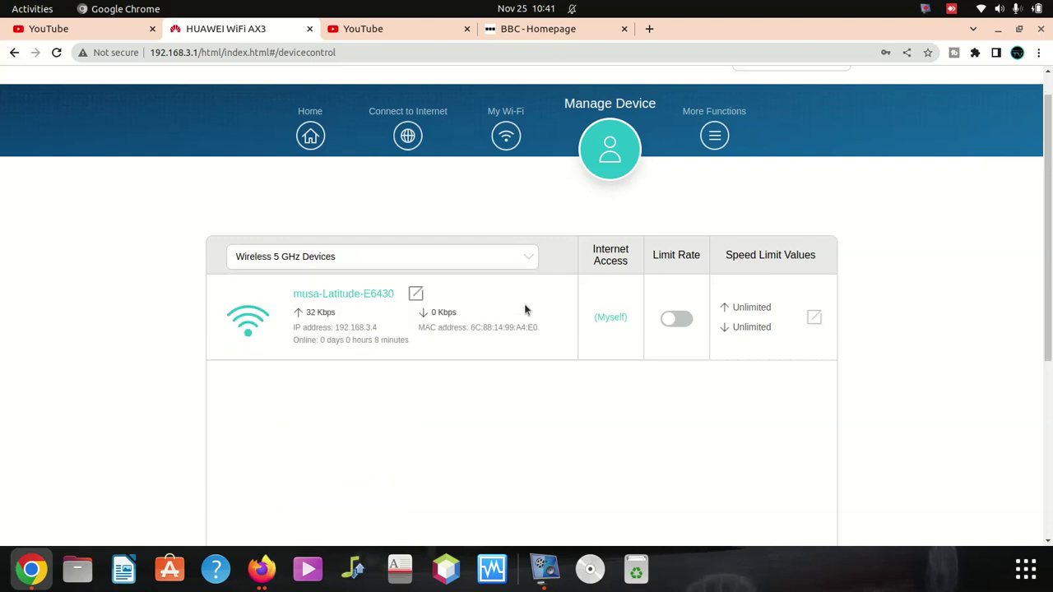
pyautogui.scroll(-2, 455, 366)
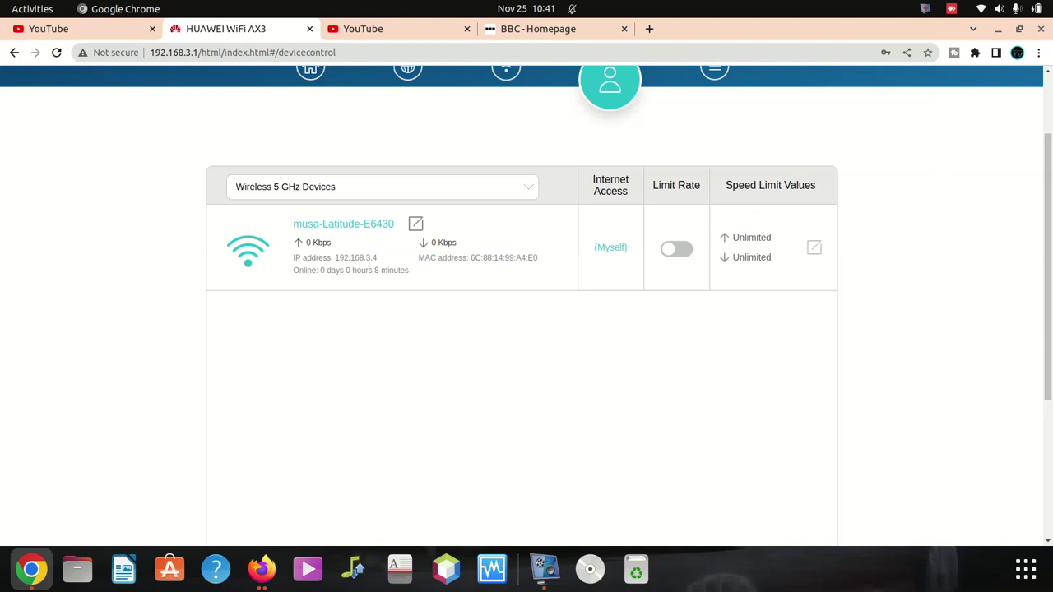
pyautogui.hotkey('alt', 'Tab')
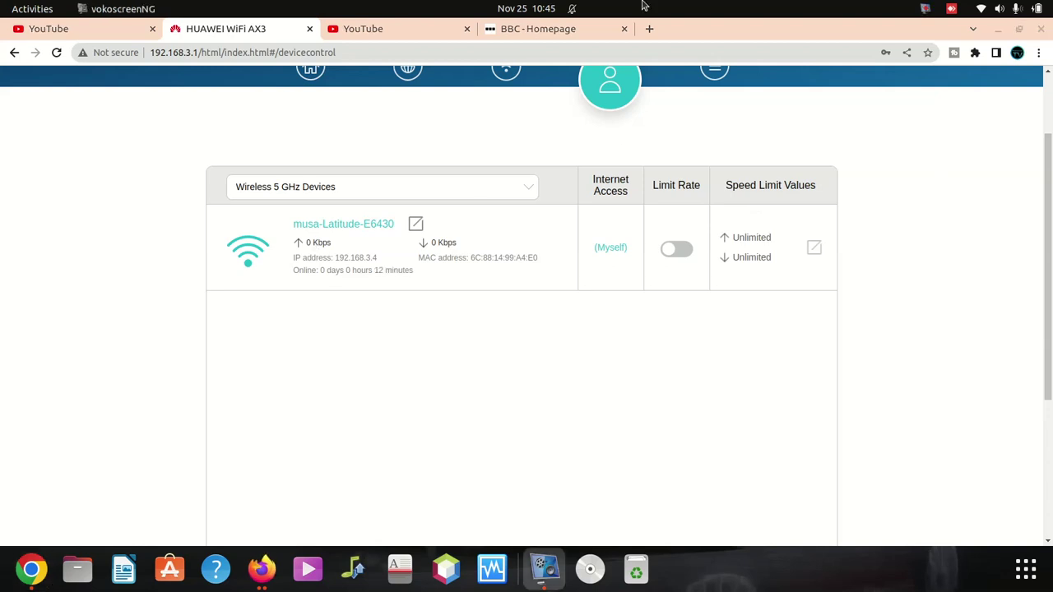
pyautogui.click(407, 194)
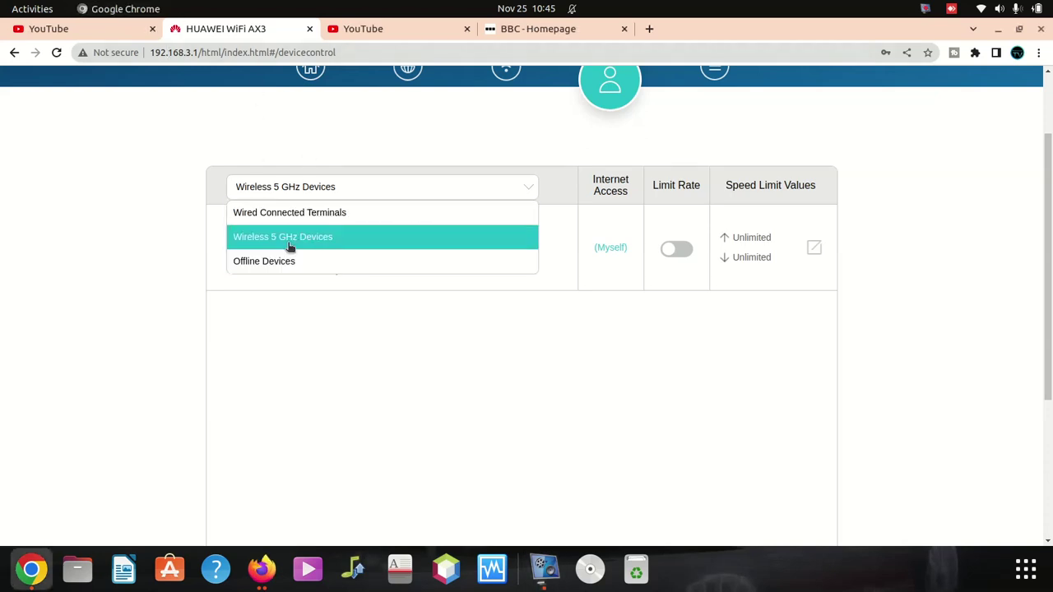
pyautogui.click(289, 239)
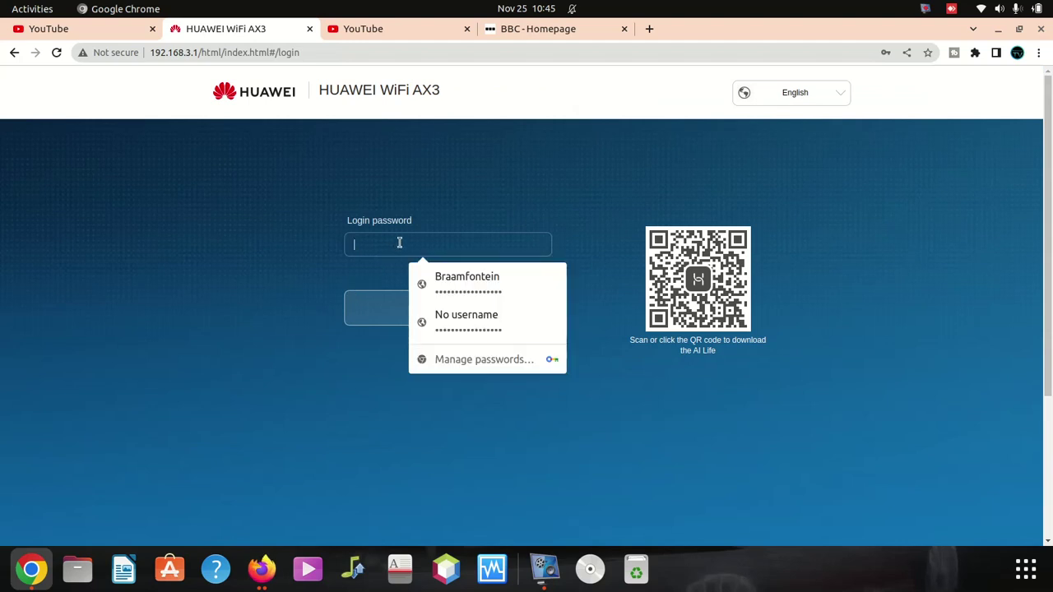
# Step: Log back in to the router admin with the login password and open the Wi-Fi settings
pyautogui.write('••')
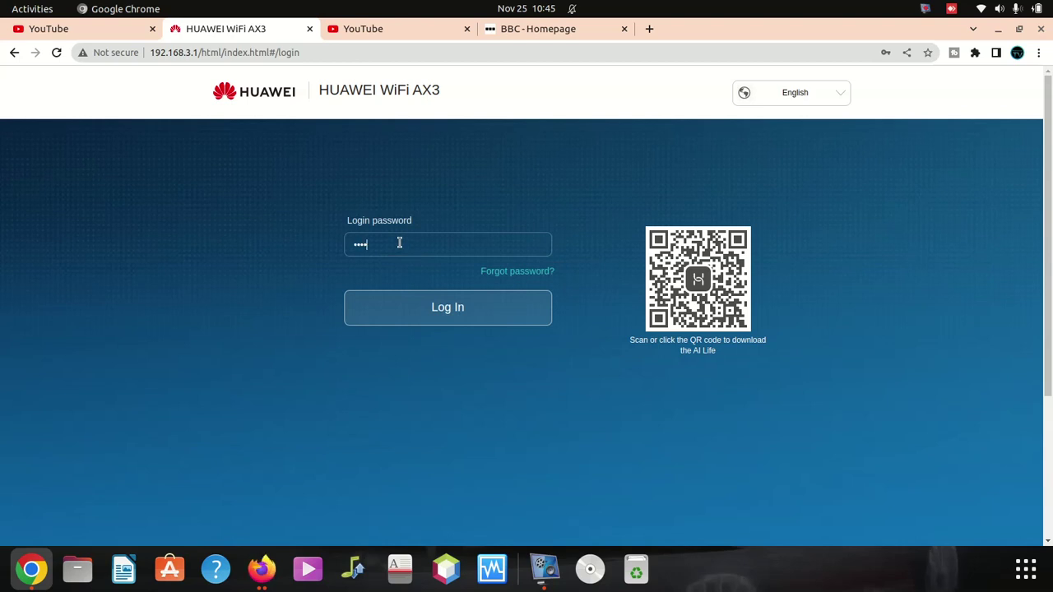
pyautogui.write('••••••••')
pyautogui.click(444, 321)
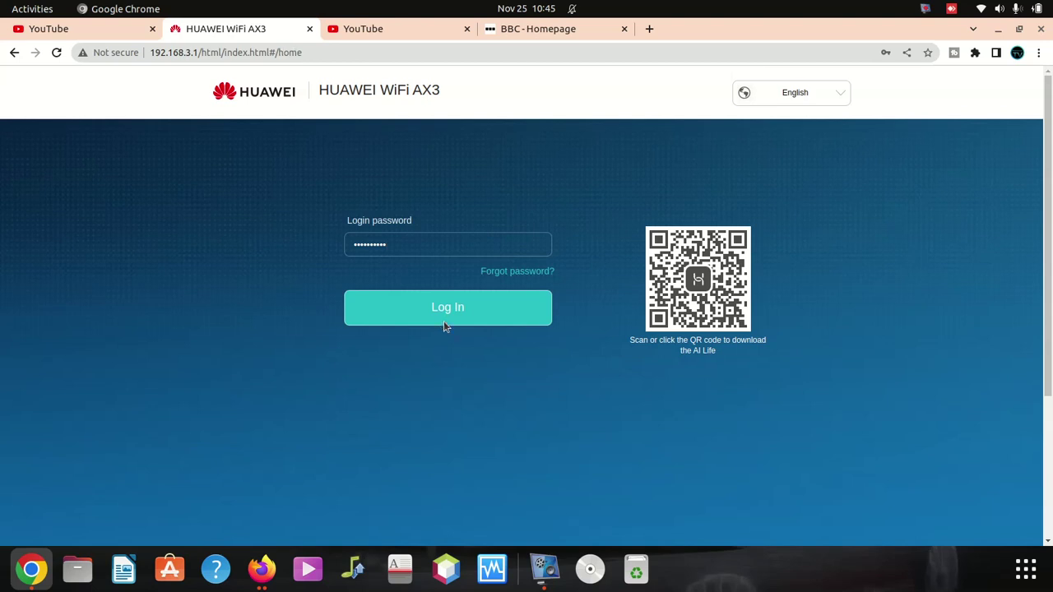
pyautogui.click(516, 170)
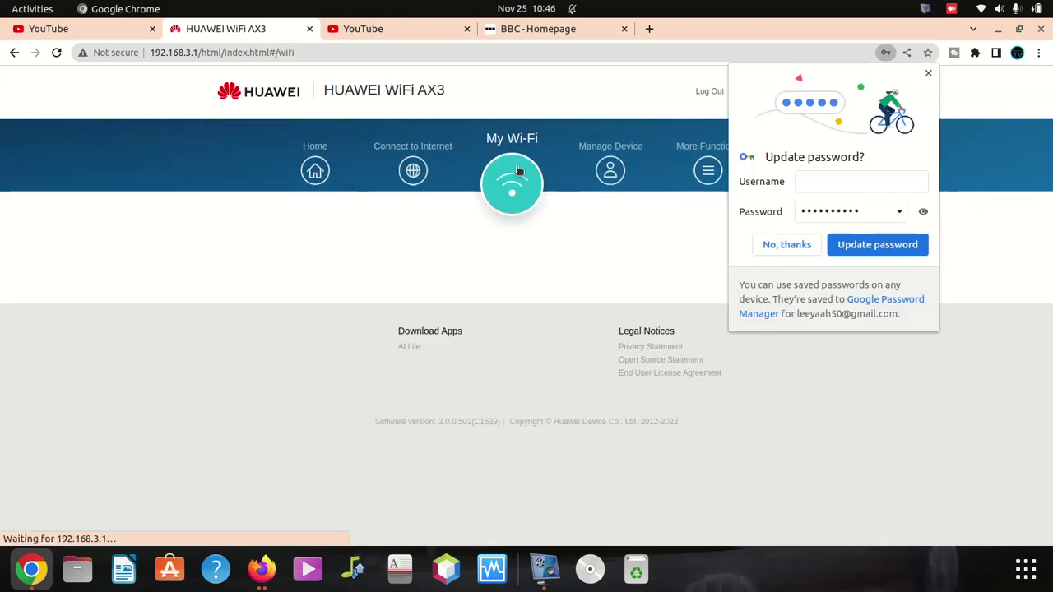
# Step: Dismiss Chrome's password-update prompt and show Wireless 5 GHz Devices under Manage Device
pyautogui.click(928, 76)
pyautogui.click(606, 170)
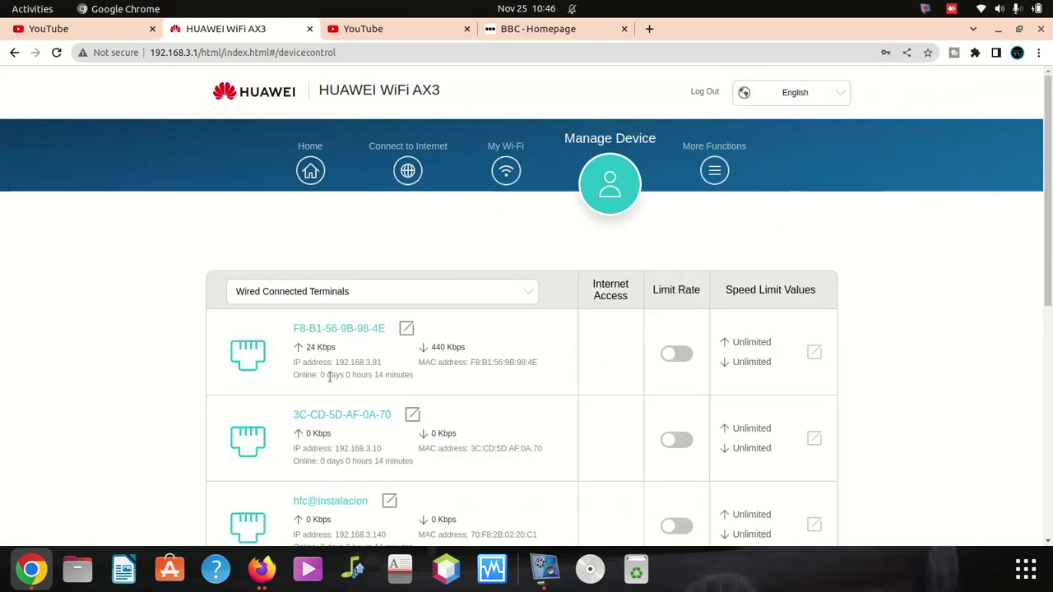
pyautogui.scroll(-2, 329, 377)
pyautogui.click(364, 228)
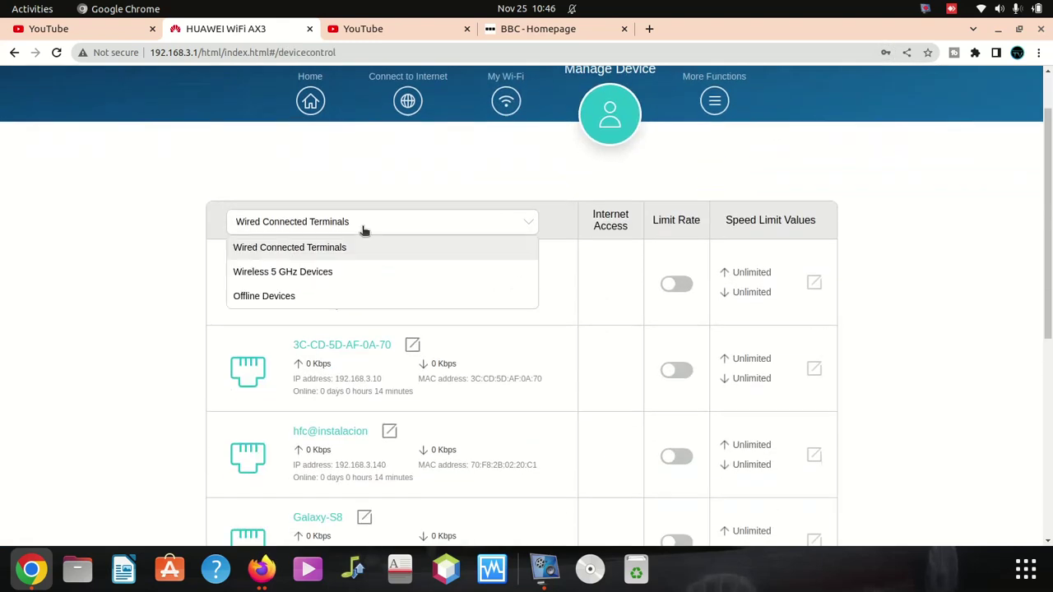
pyautogui.click(308, 272)
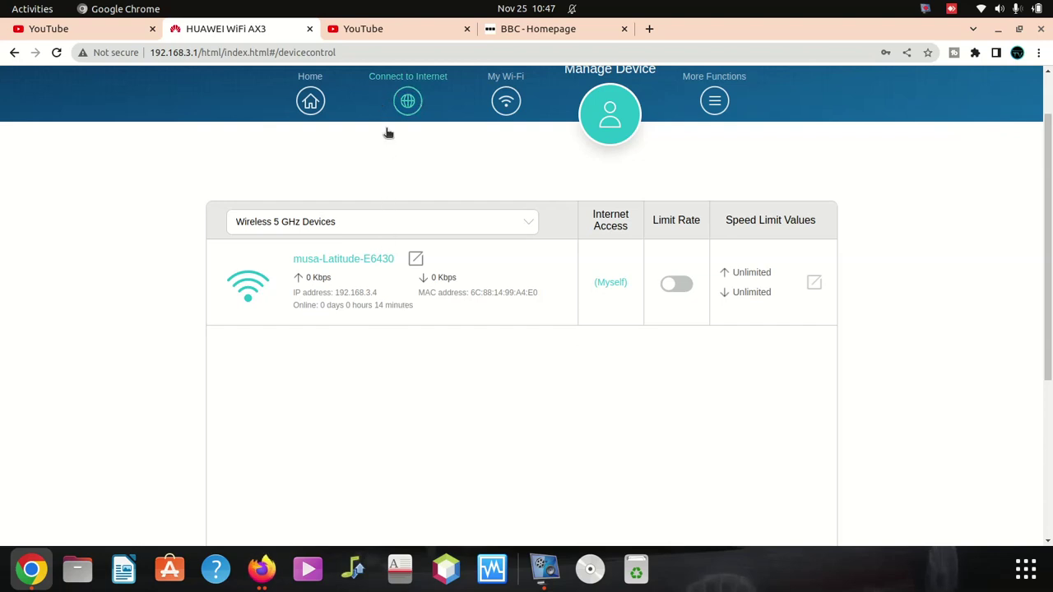
pyautogui.click(367, 229)
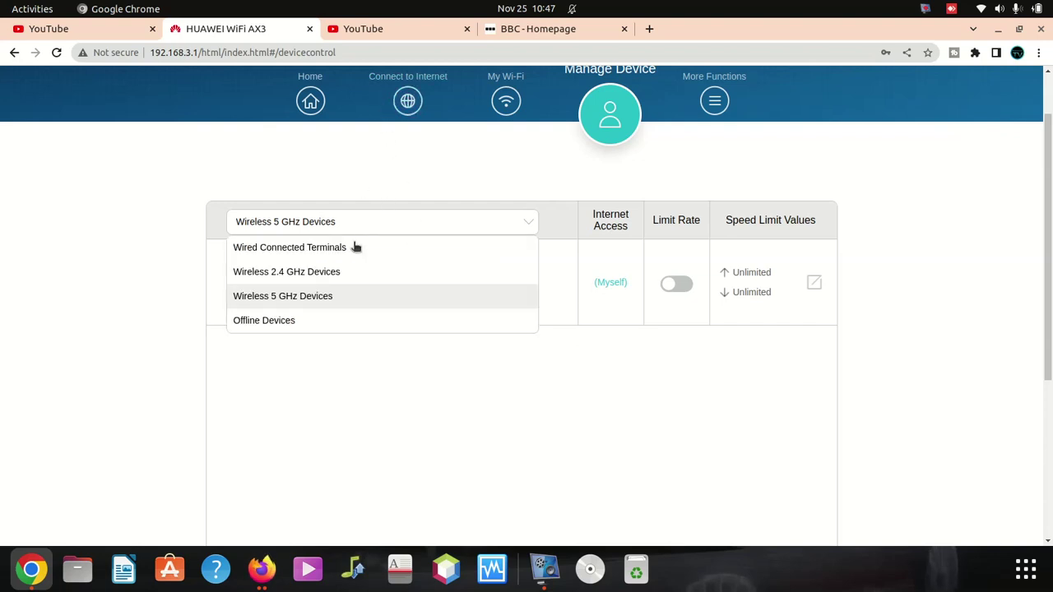
pyautogui.click(329, 245)
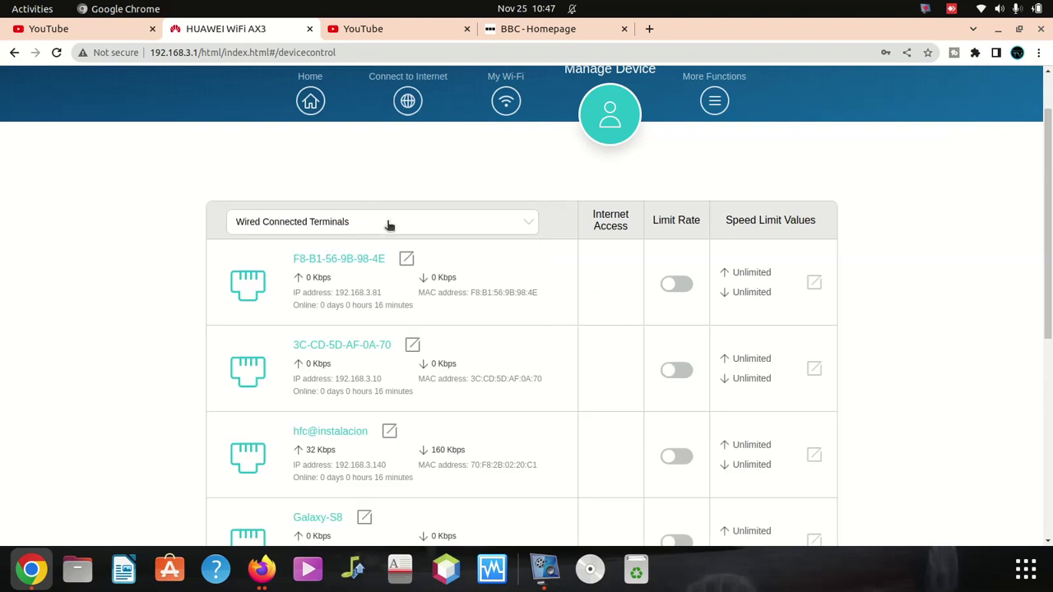
pyautogui.click(390, 225)
pyautogui.click(324, 271)
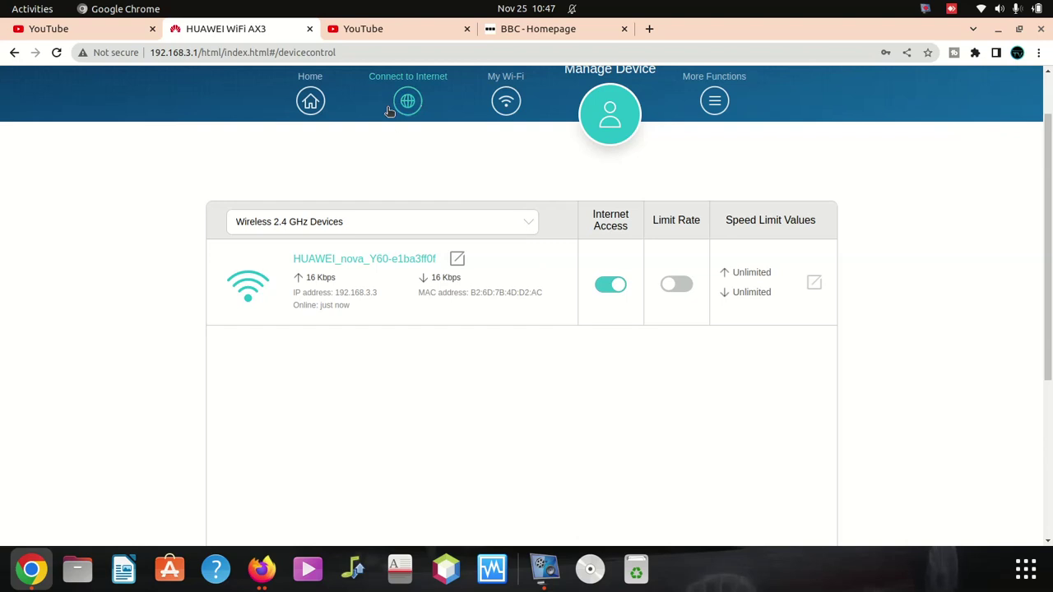
pyautogui.click(378, 52)
pyautogui.press('Return')
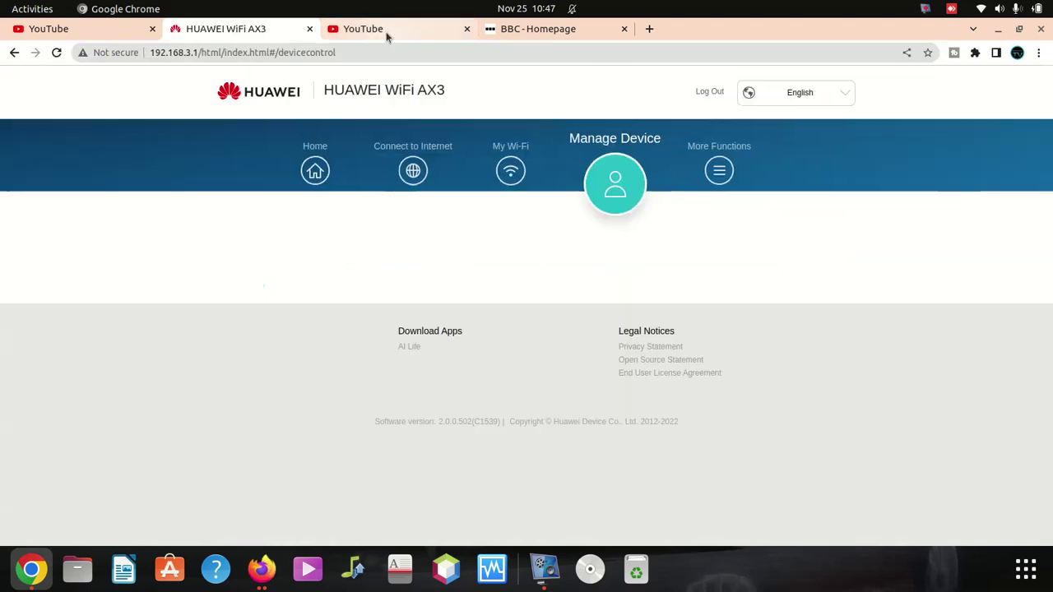
pyautogui.click(376, 294)
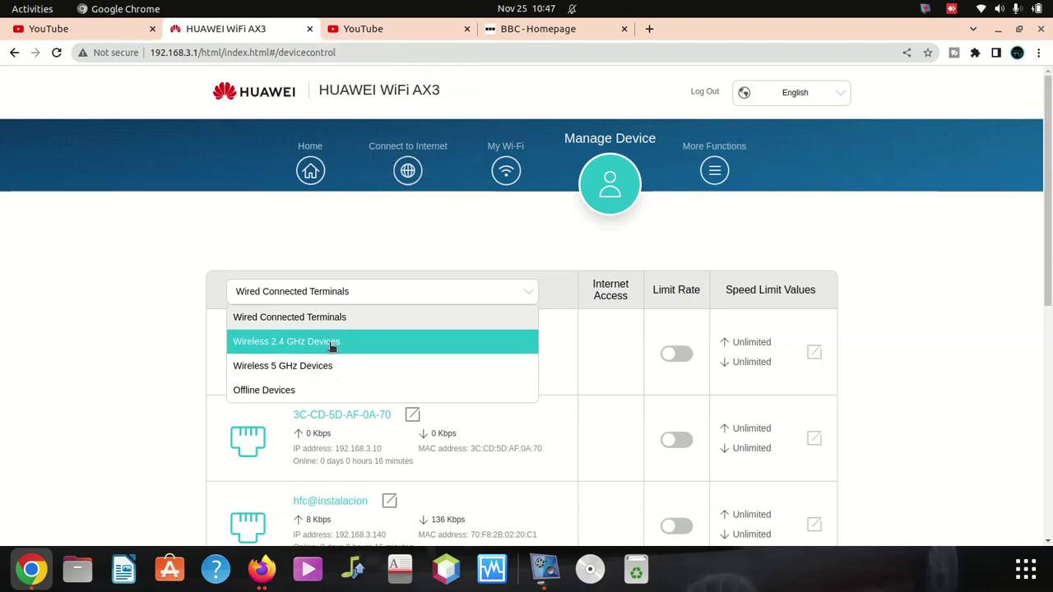
pyautogui.click(325, 341)
pyautogui.scroll(-1, 405, 291)
pyautogui.scroll(-3, 406, 290)
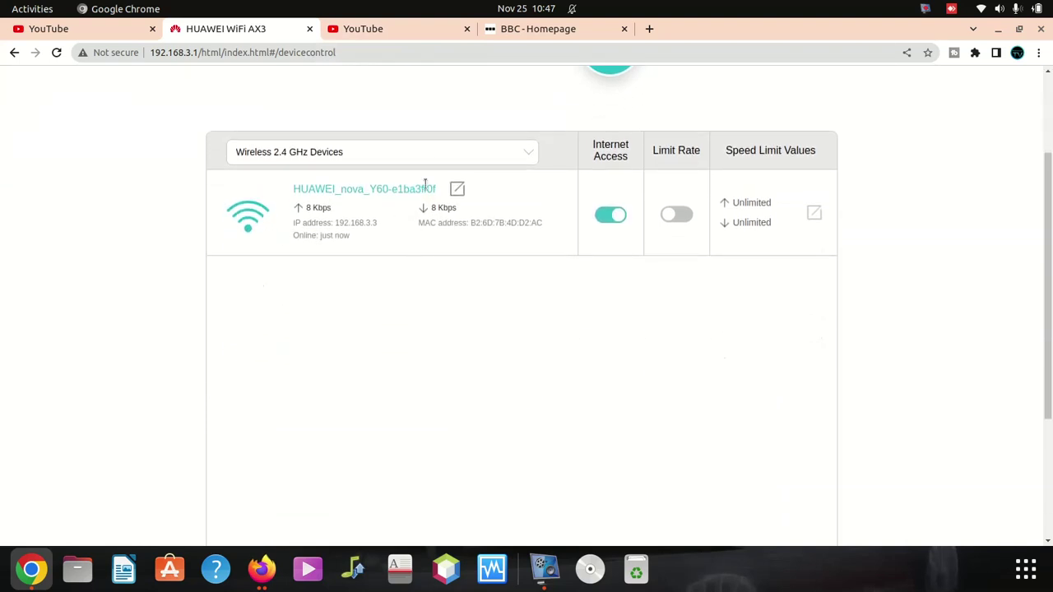
pyautogui.click(430, 153)
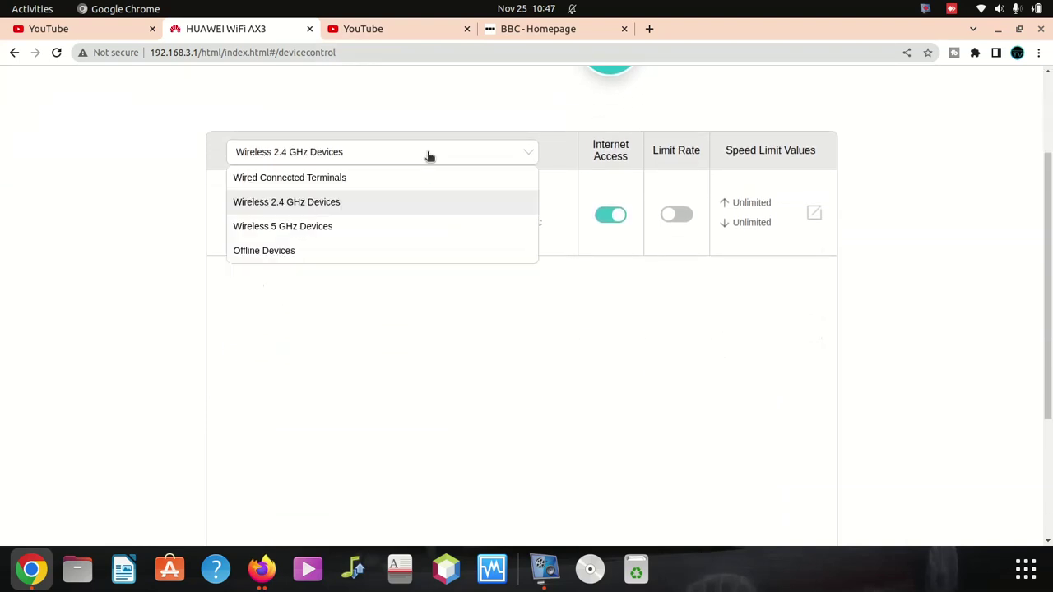
pyautogui.click(305, 230)
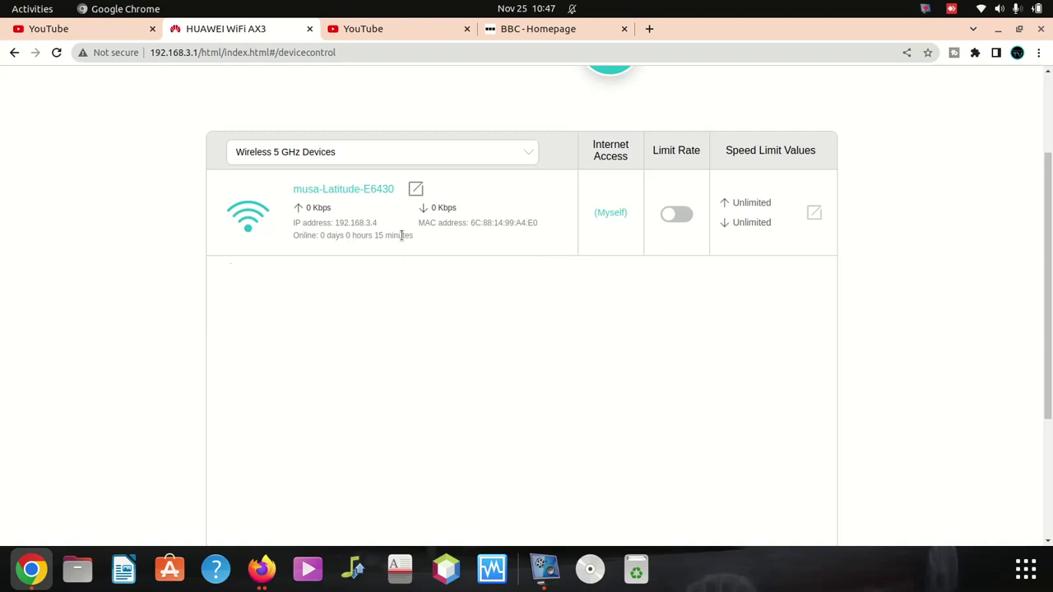
pyautogui.scroll(1, 532, 244)
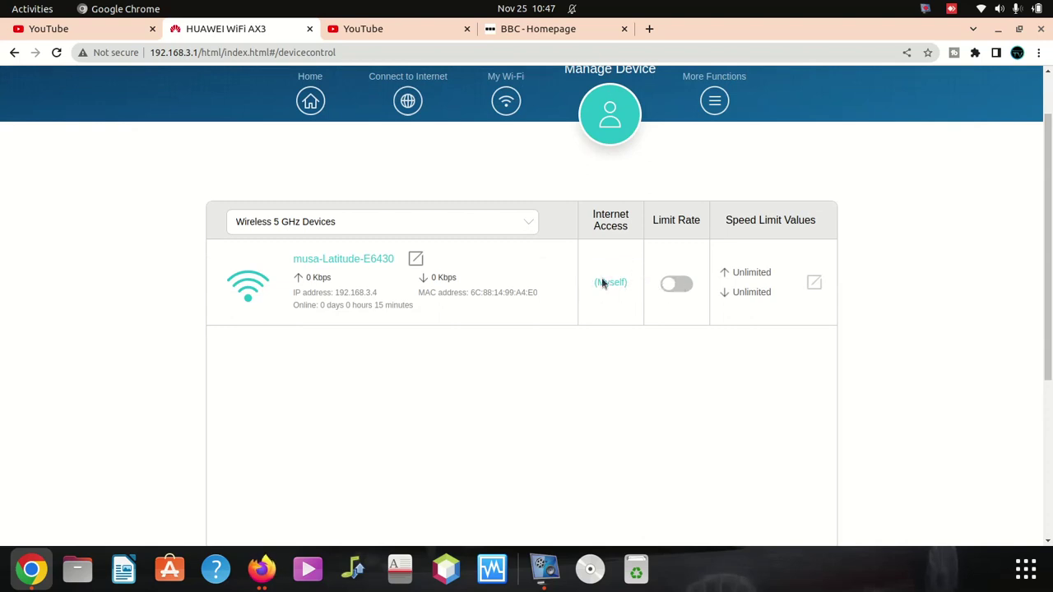
pyautogui.click(371, 224)
pyautogui.click(313, 102)
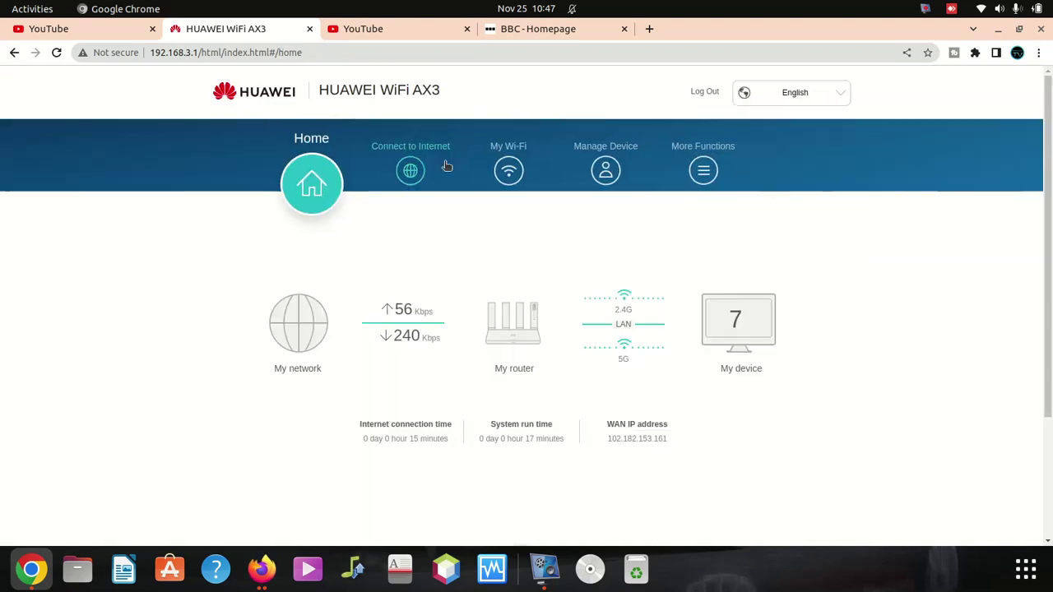
pyautogui.click(514, 173)
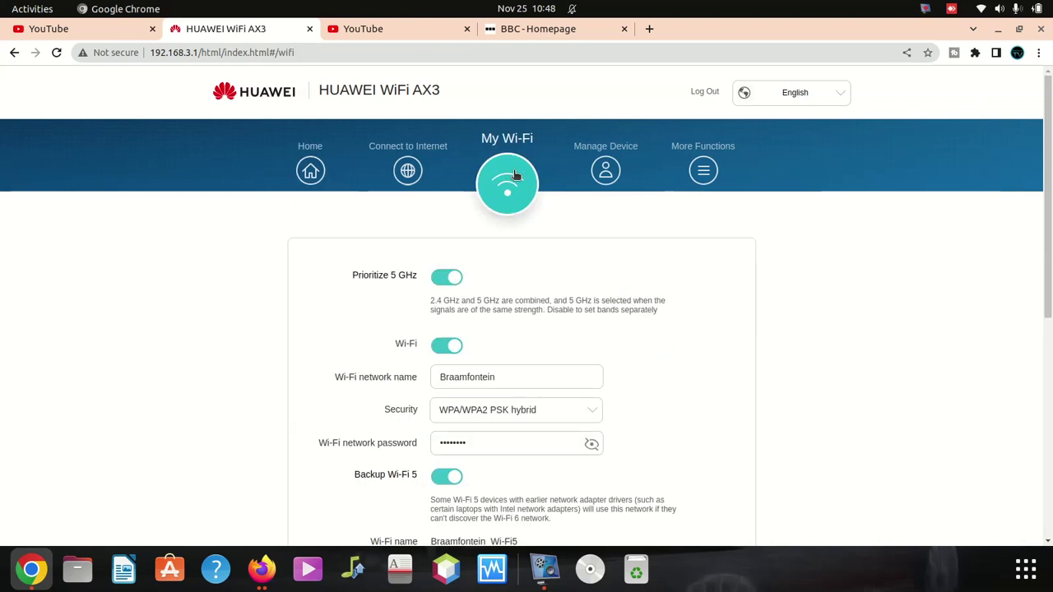
pyautogui.click(584, 177)
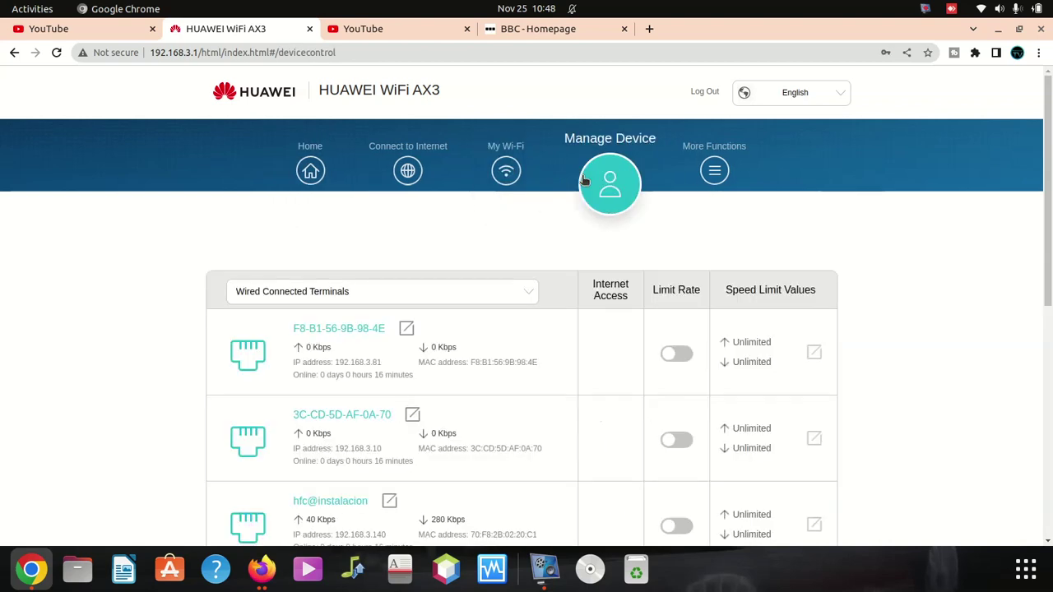
pyautogui.scroll(-2, 445, 258)
pyautogui.click(446, 229)
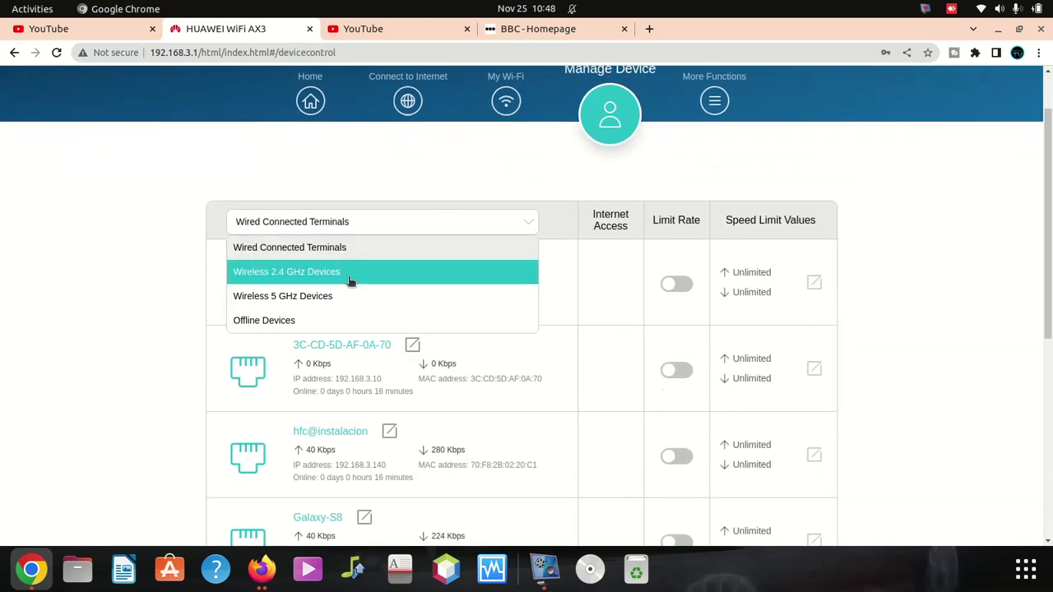
pyautogui.click(323, 301)
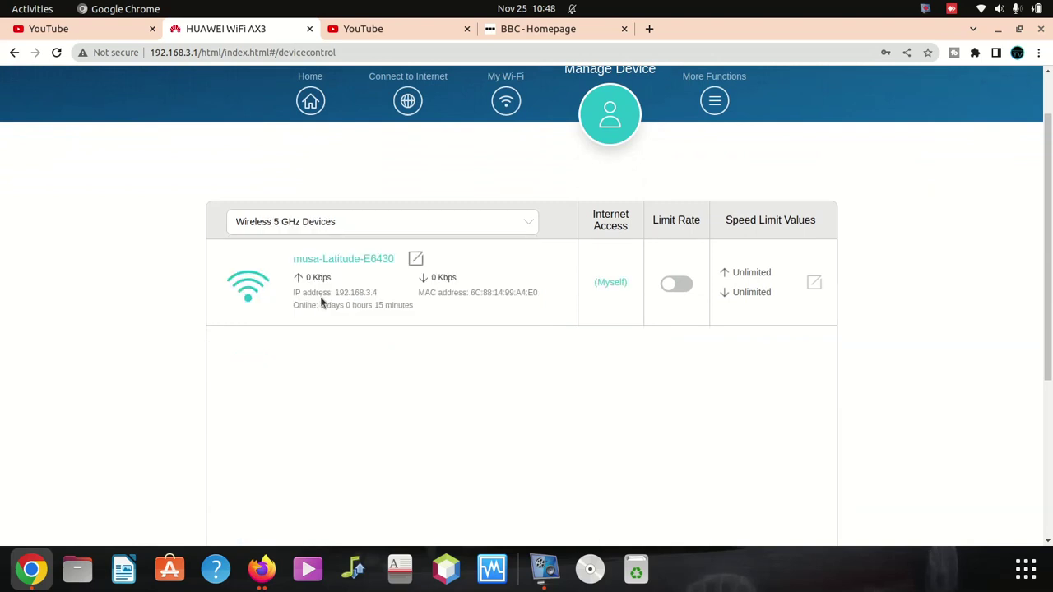
pyautogui.click(348, 228)
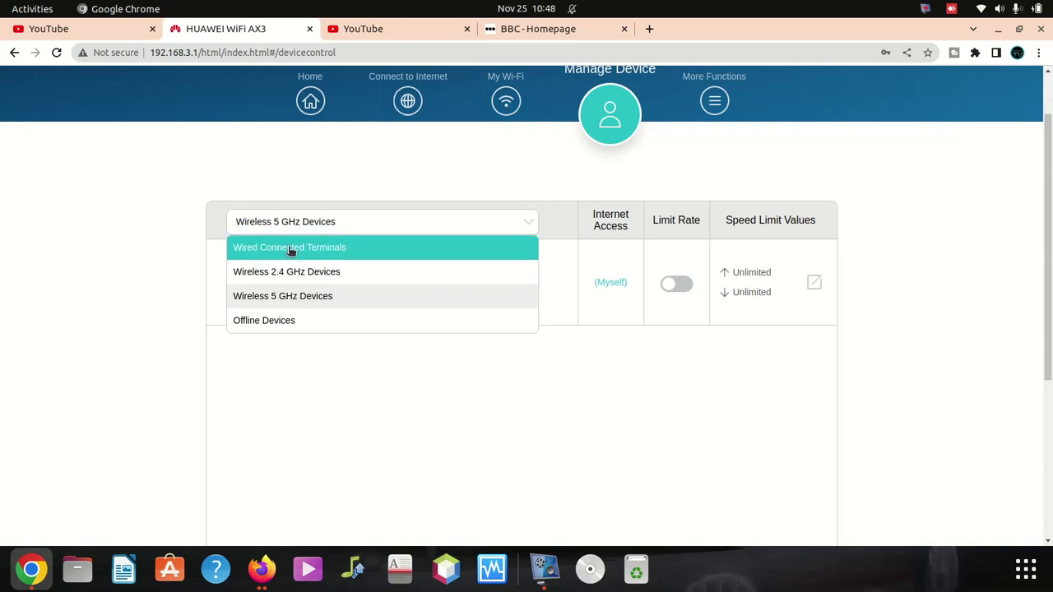
# Step: Select Wired Connected Terminals and scroll through all five wired device rows
pyautogui.click(290, 250)
pyautogui.scroll(-5, 444, 280)
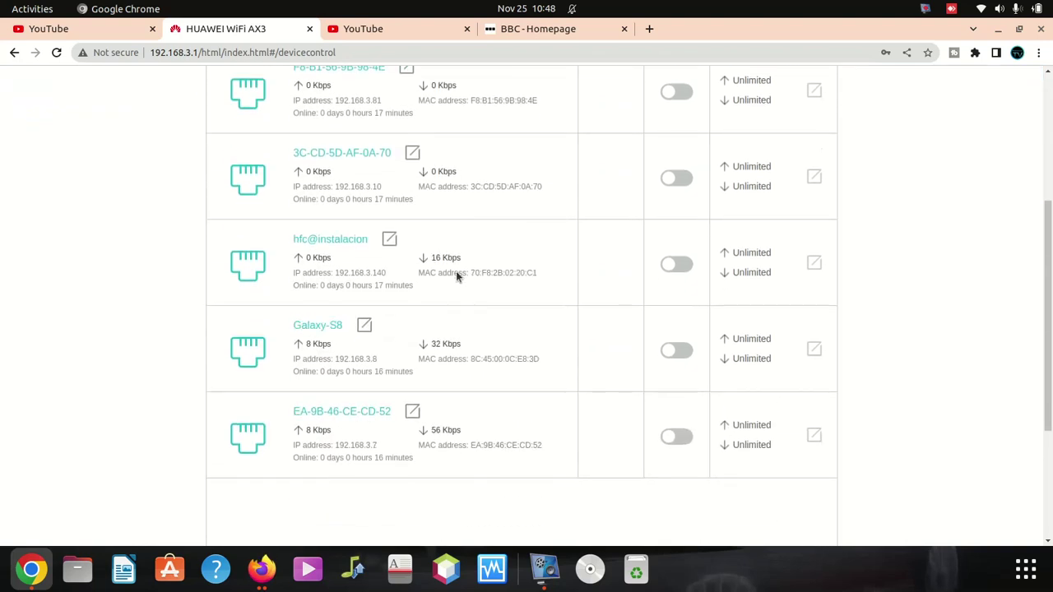
pyautogui.scroll(-3, 457, 278)
pyautogui.scroll(3, 576, 230)
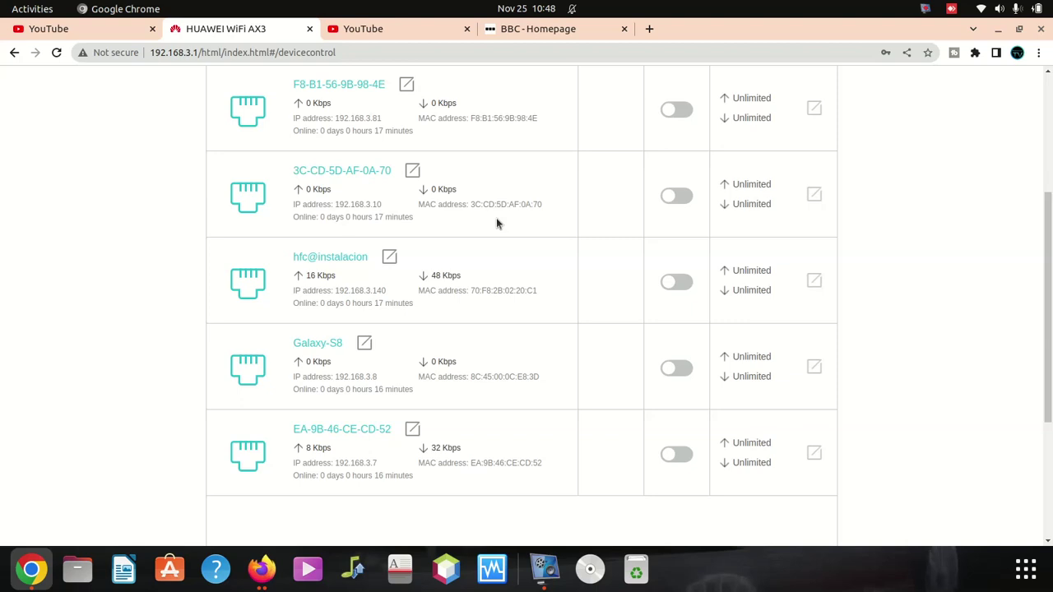
pyautogui.scroll(3, 392, 439)
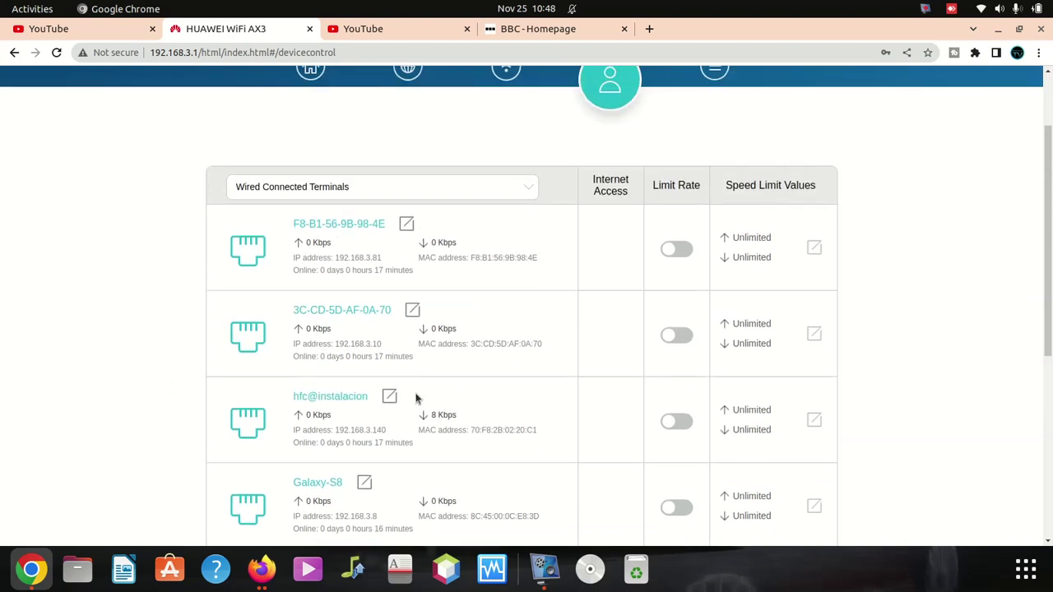
pyautogui.click(362, 297)
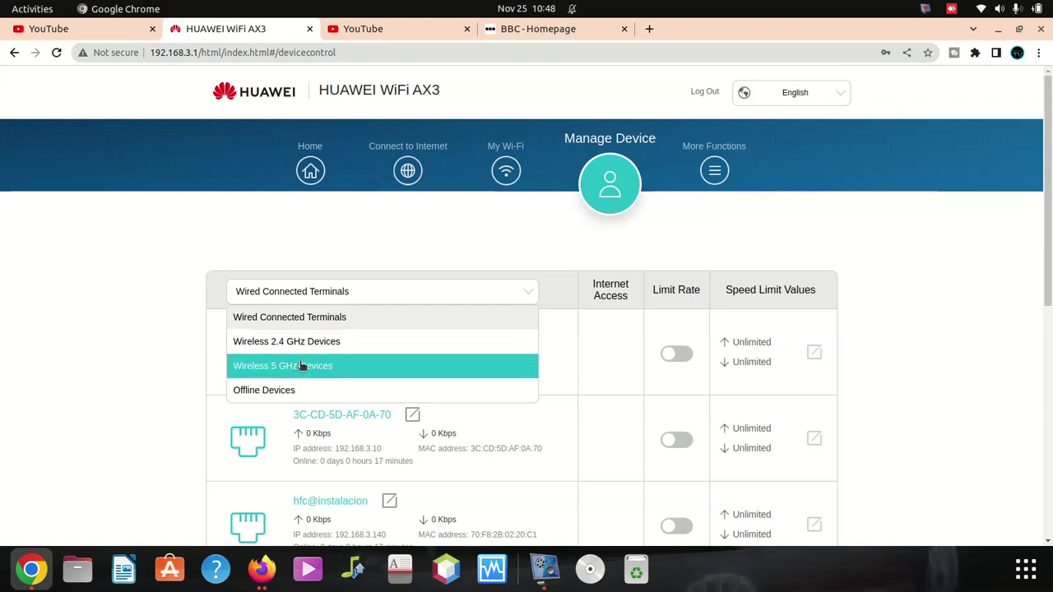
pyautogui.click(301, 366)
pyautogui.click(414, 293)
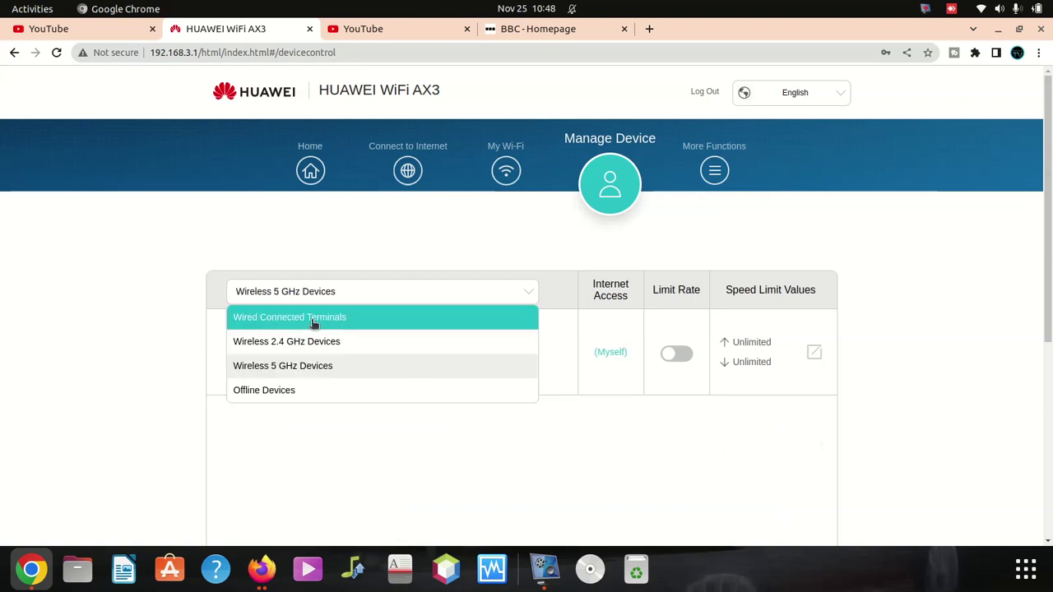
pyautogui.click(275, 385)
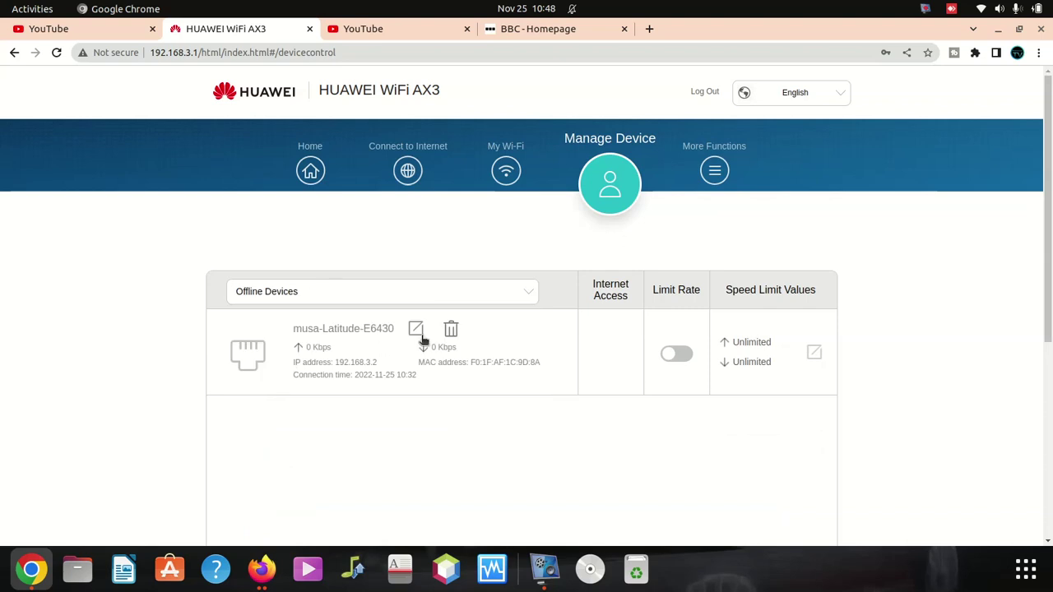
pyautogui.click(367, 293)
pyautogui.click(284, 328)
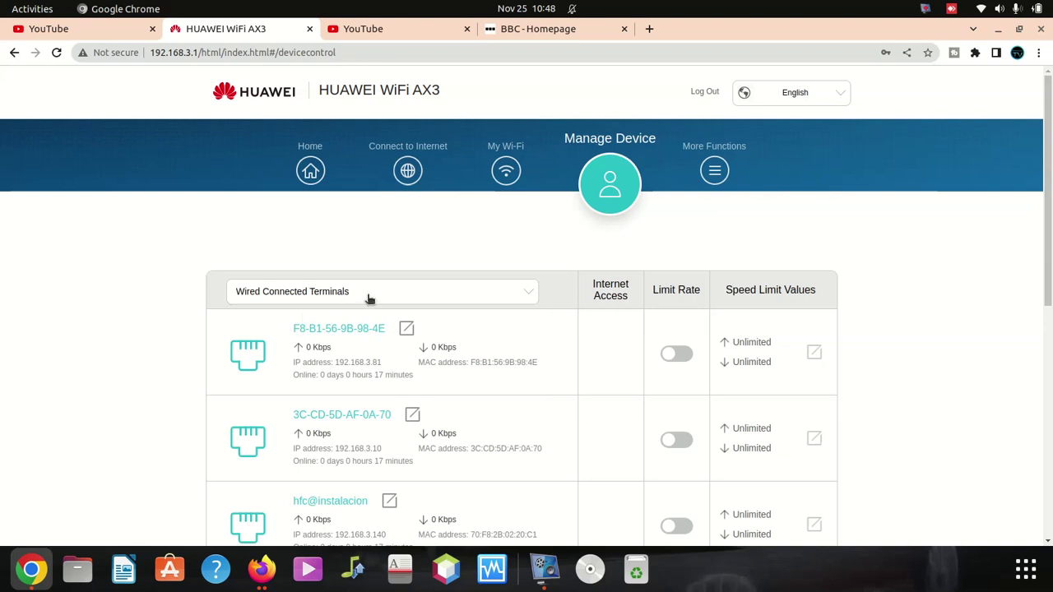
pyautogui.scroll(-4, 444, 329)
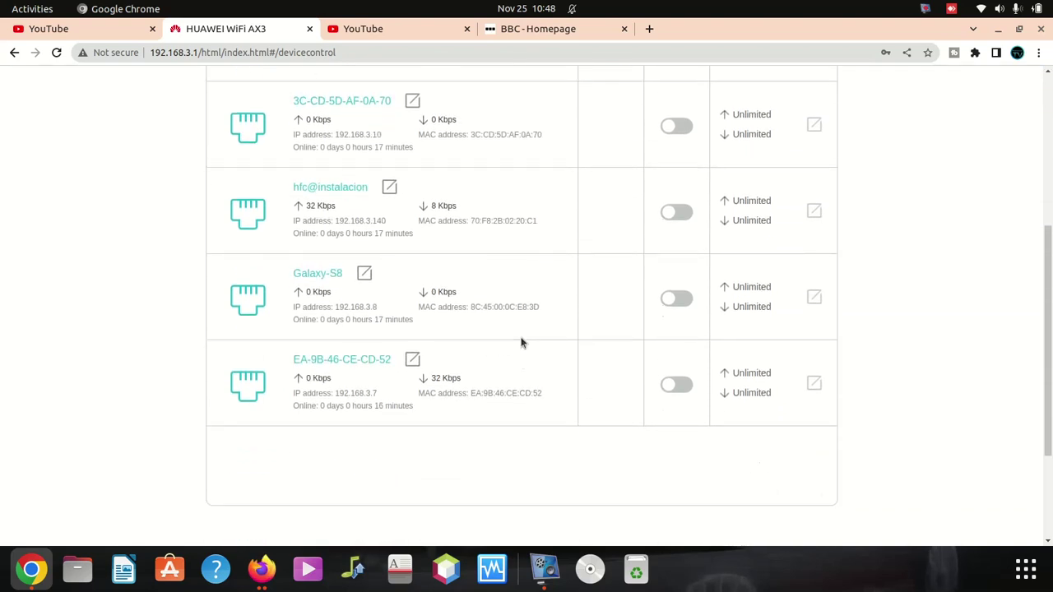
pyautogui.scroll(1, 421, 312)
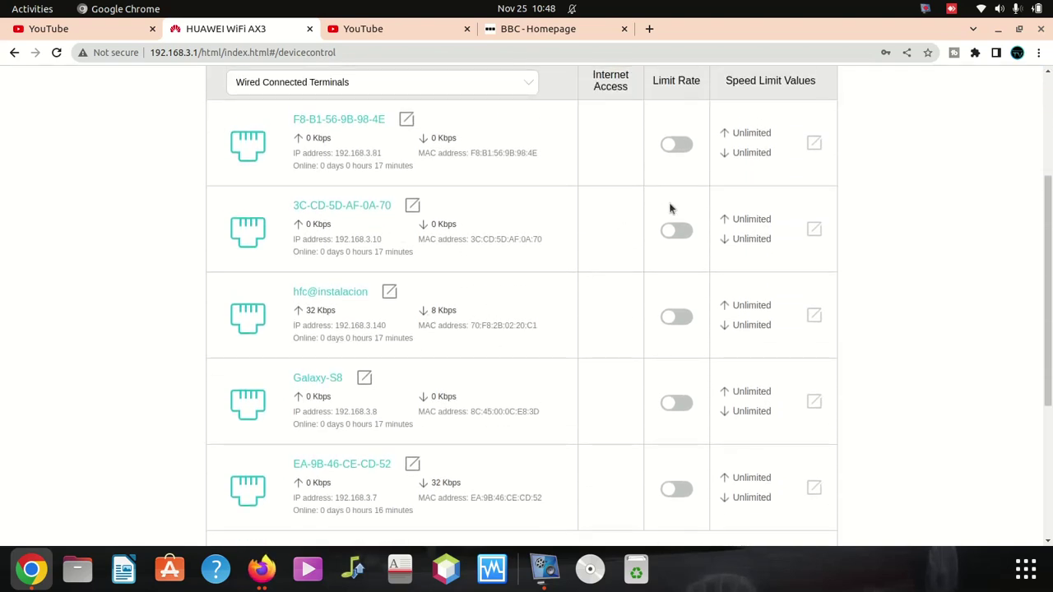
pyautogui.scroll(2, 530, 259)
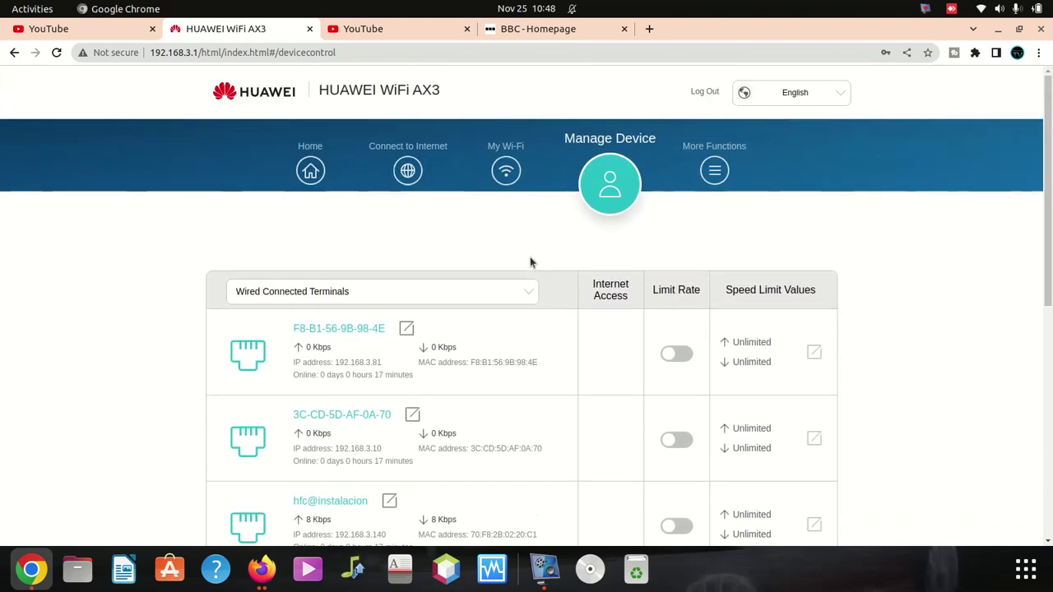